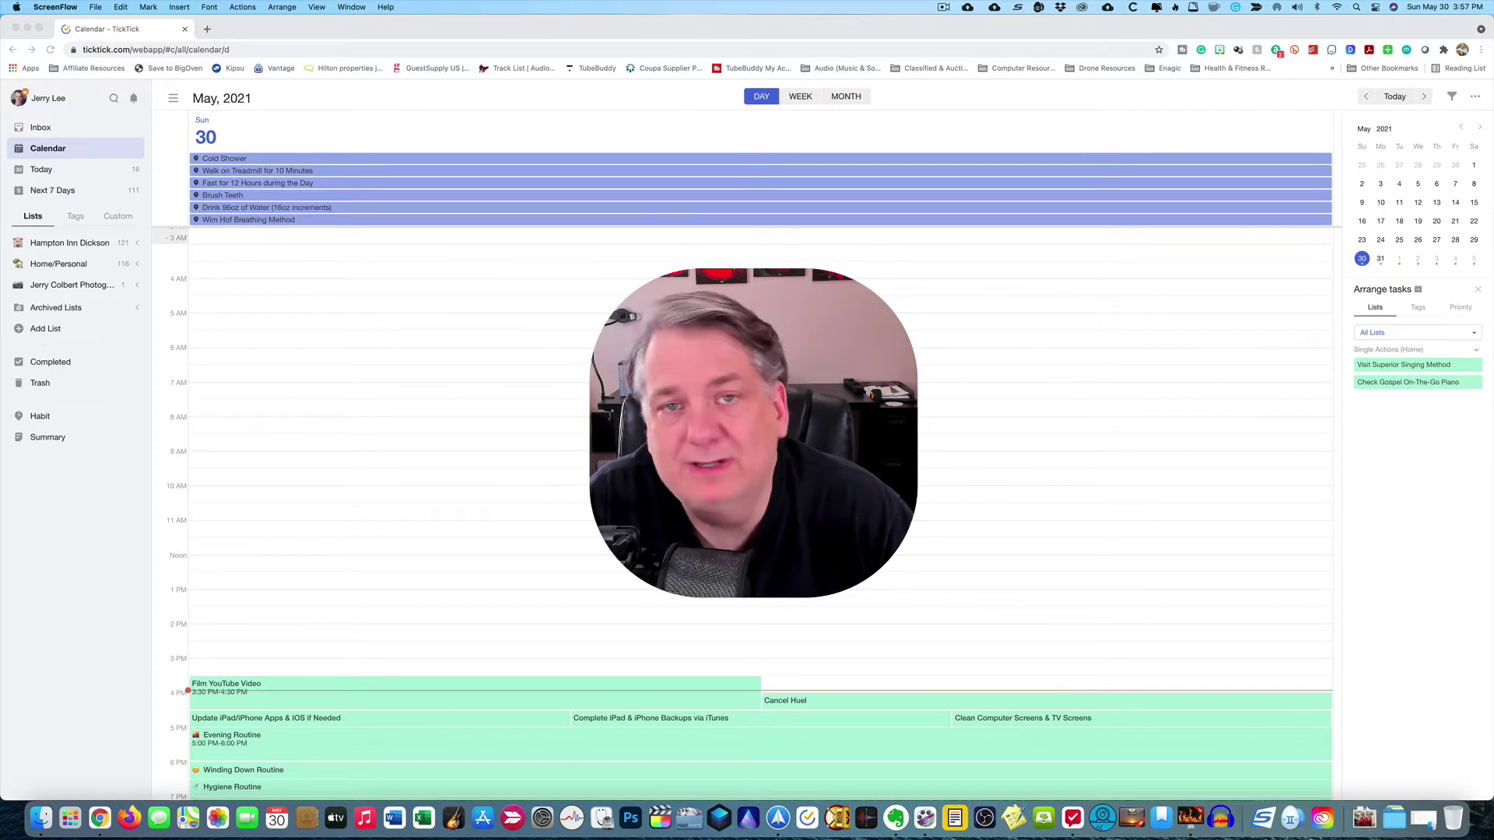
Open the Inbox and enter "Get Car Washed" as the name of a new task.
click(57, 135)
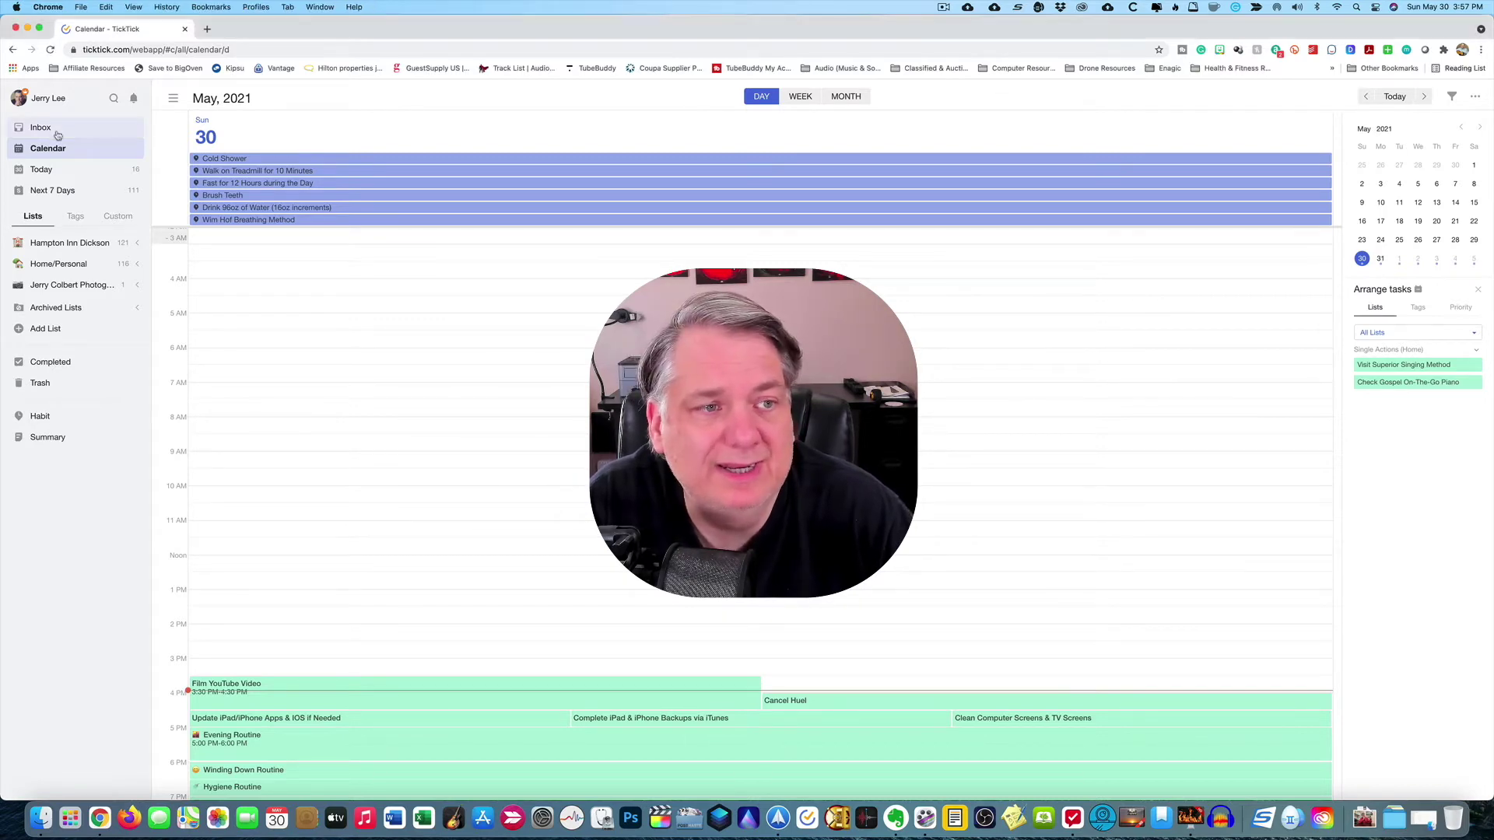
click(40, 128)
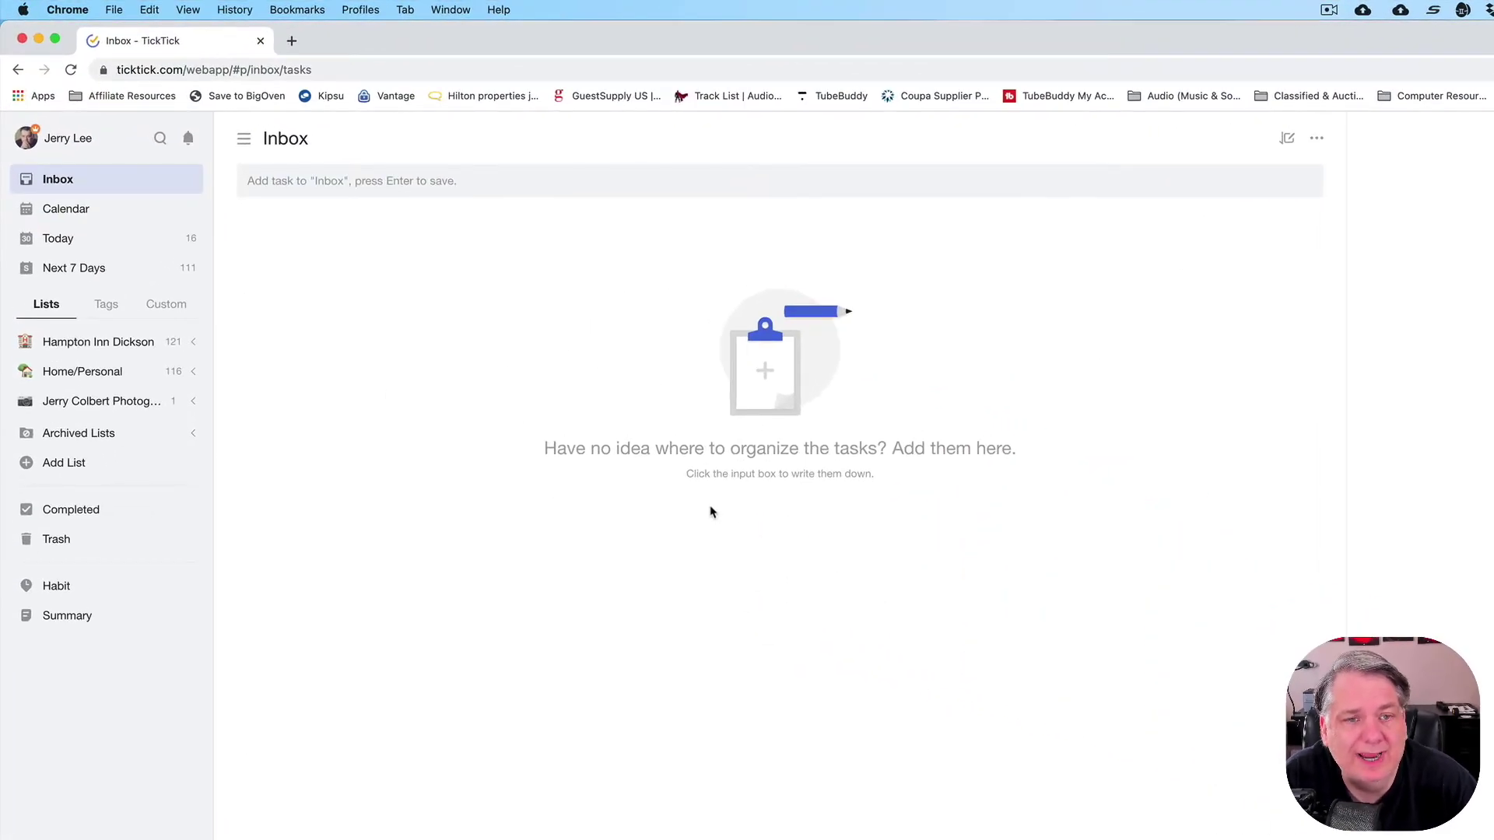
click(491, 181)
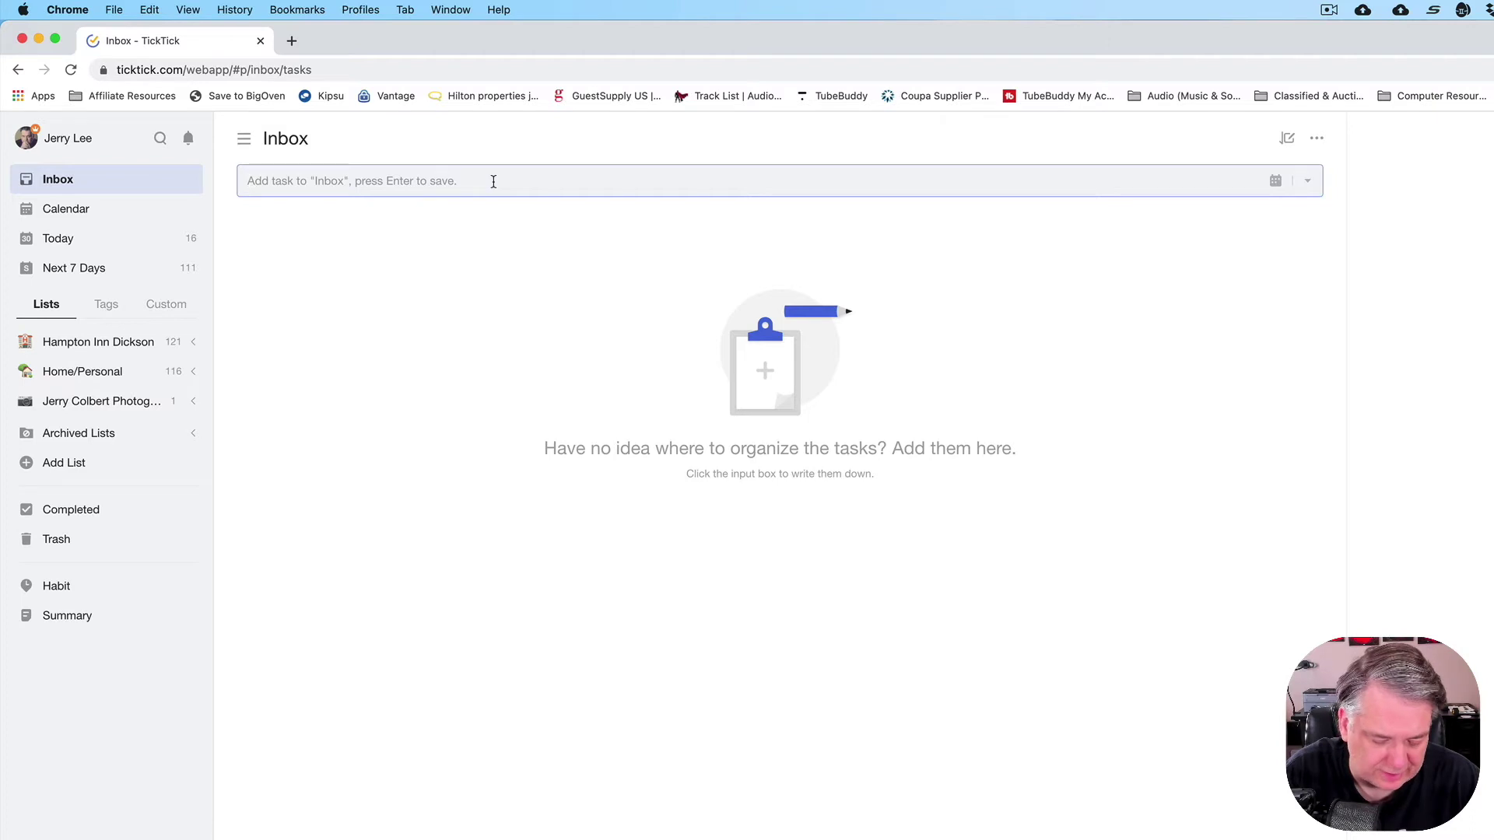
text(Get)
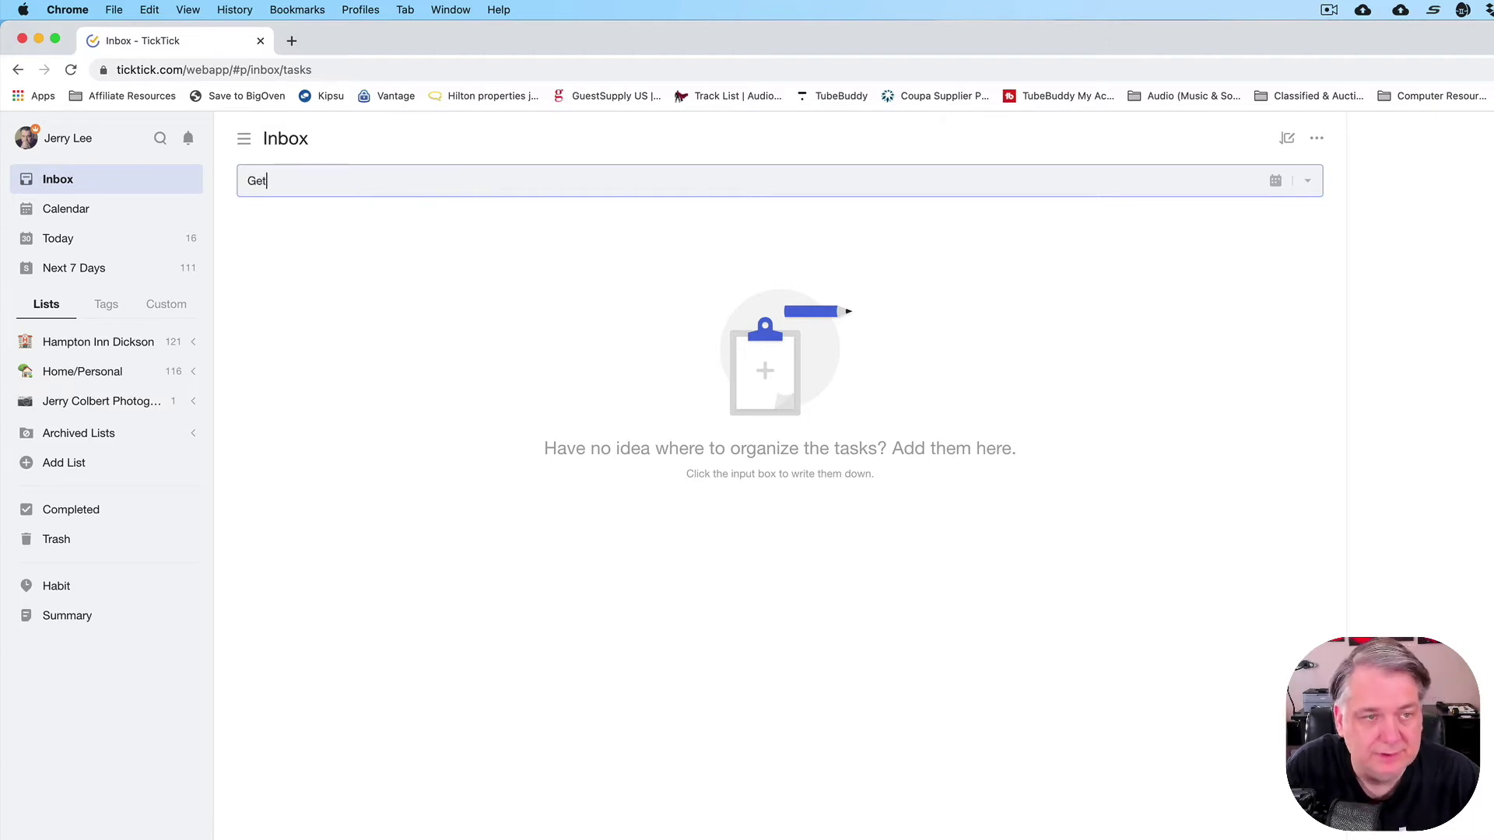
text( Car Washed)
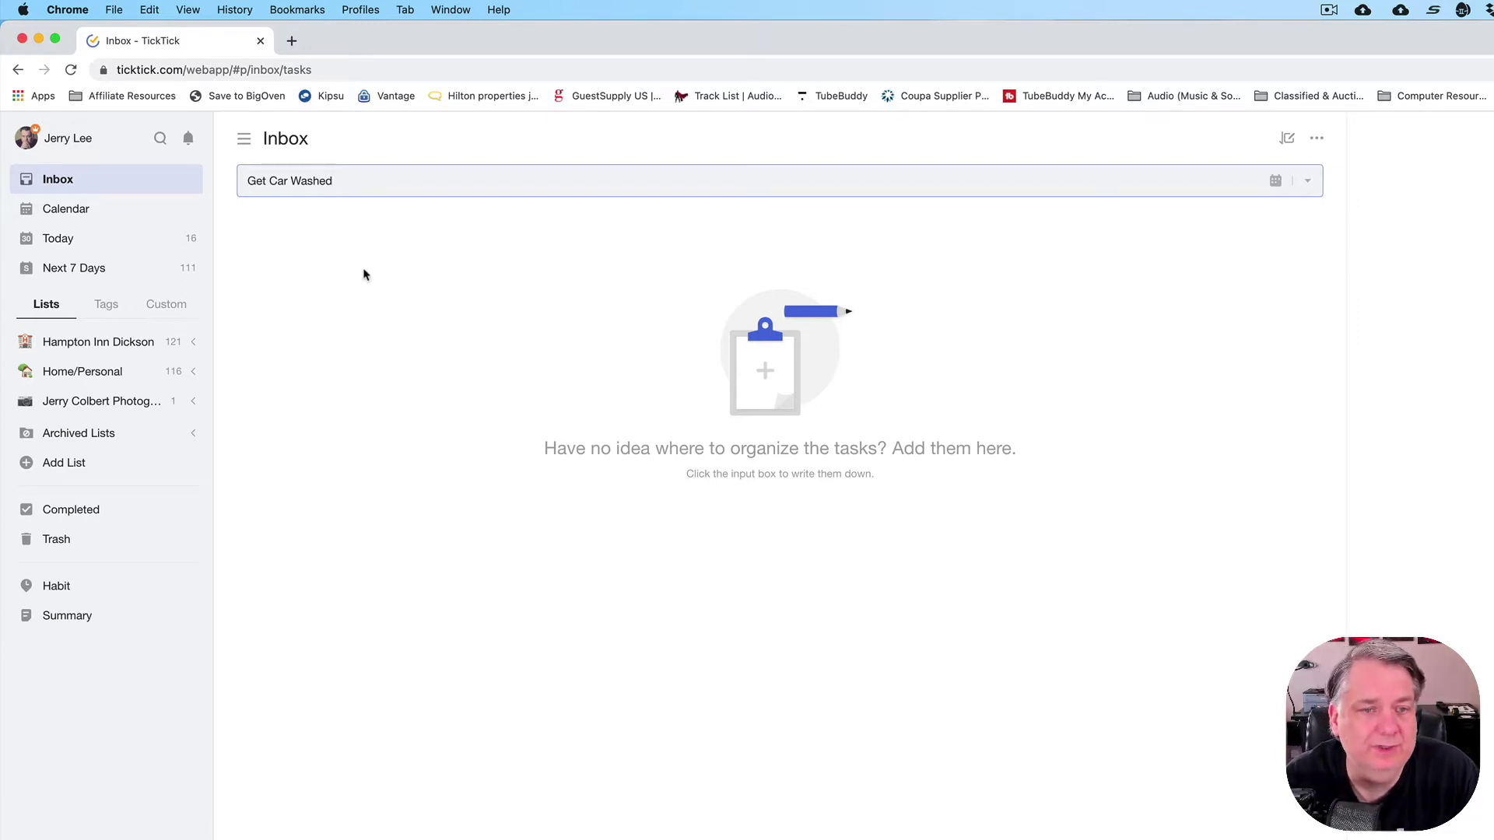
click(1277, 184)
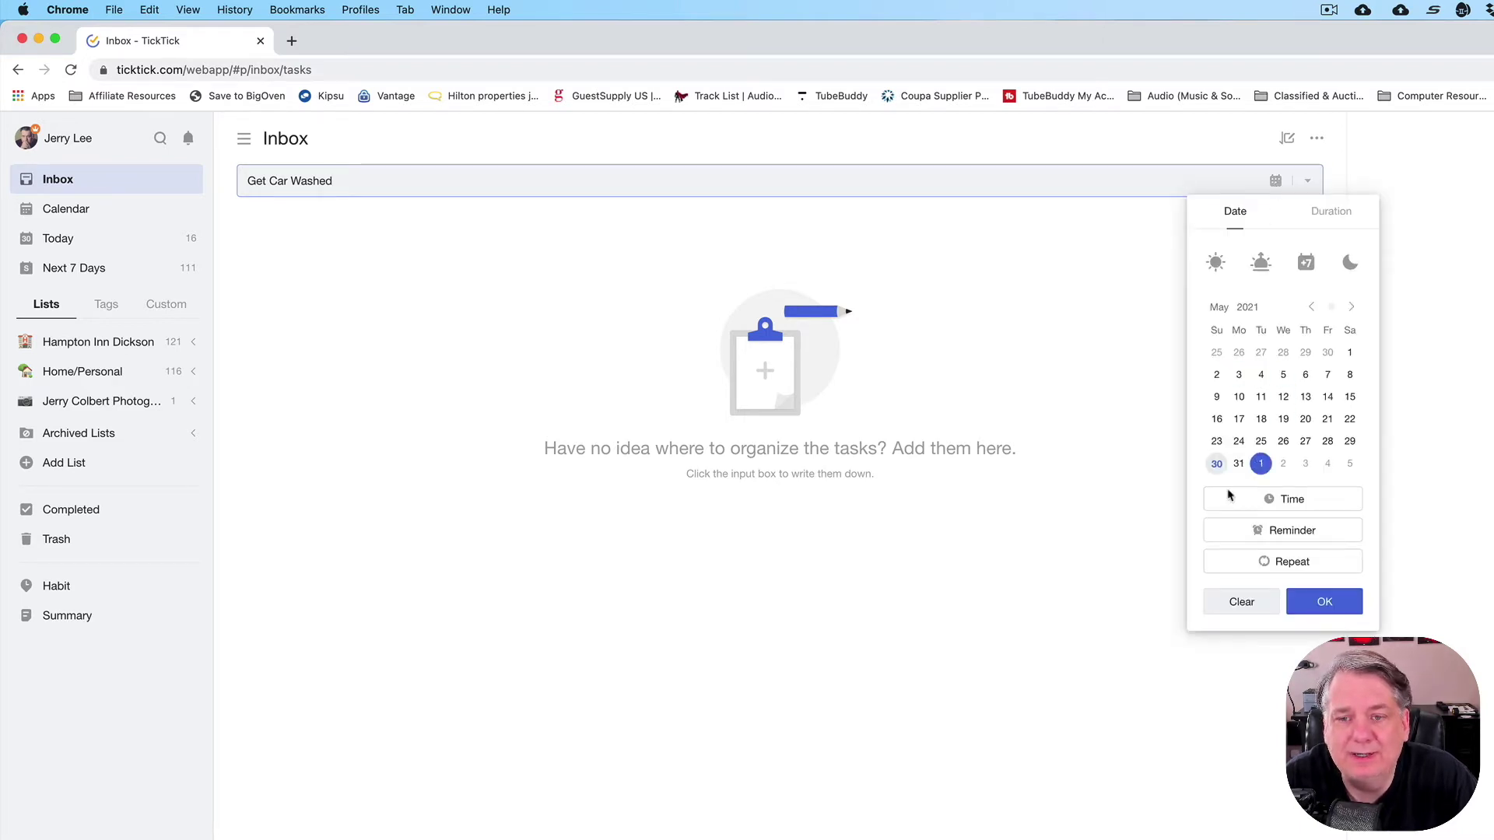
click(1284, 466)
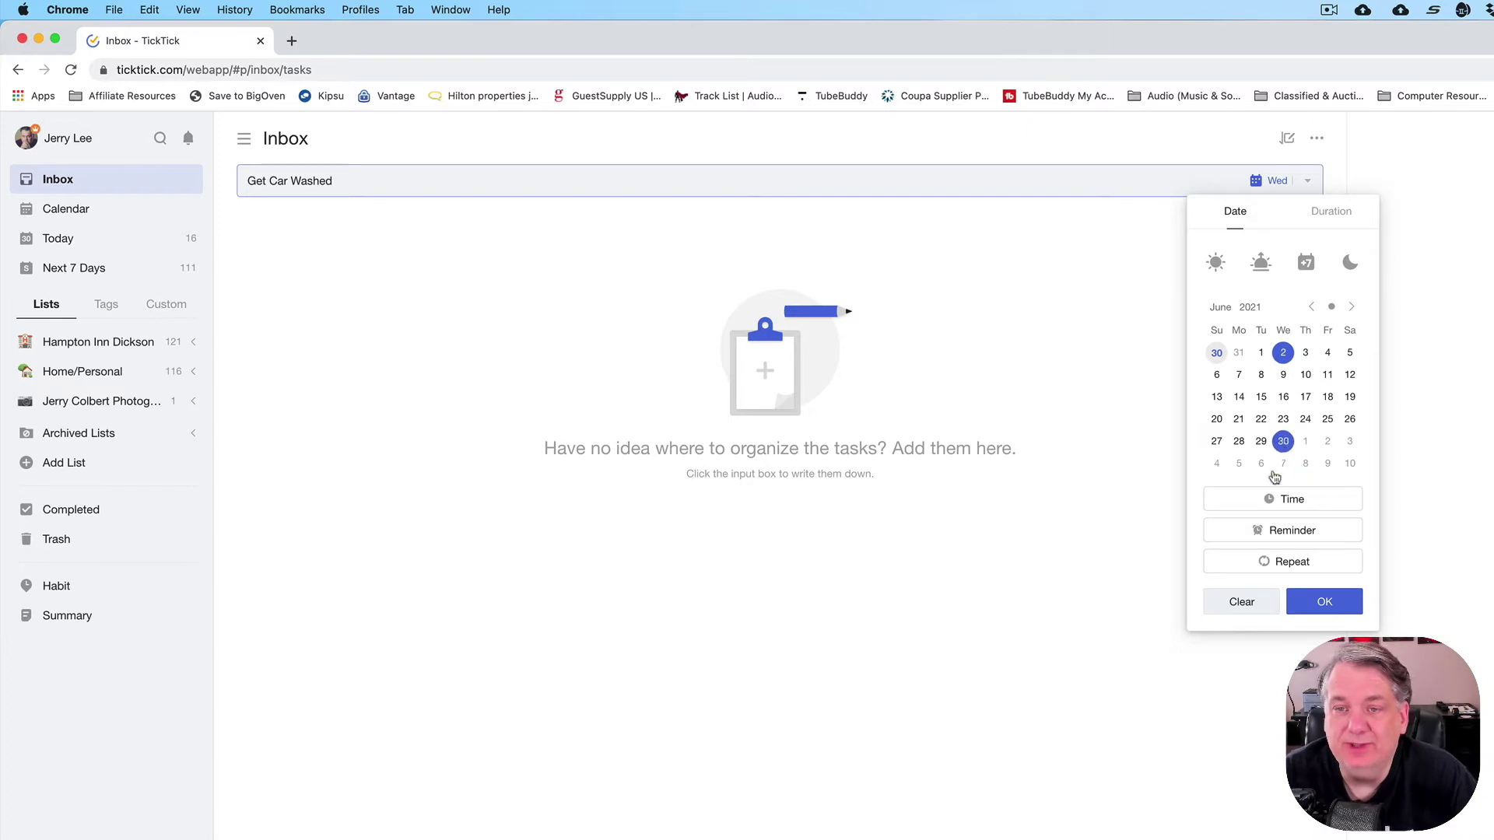
click(1243, 604)
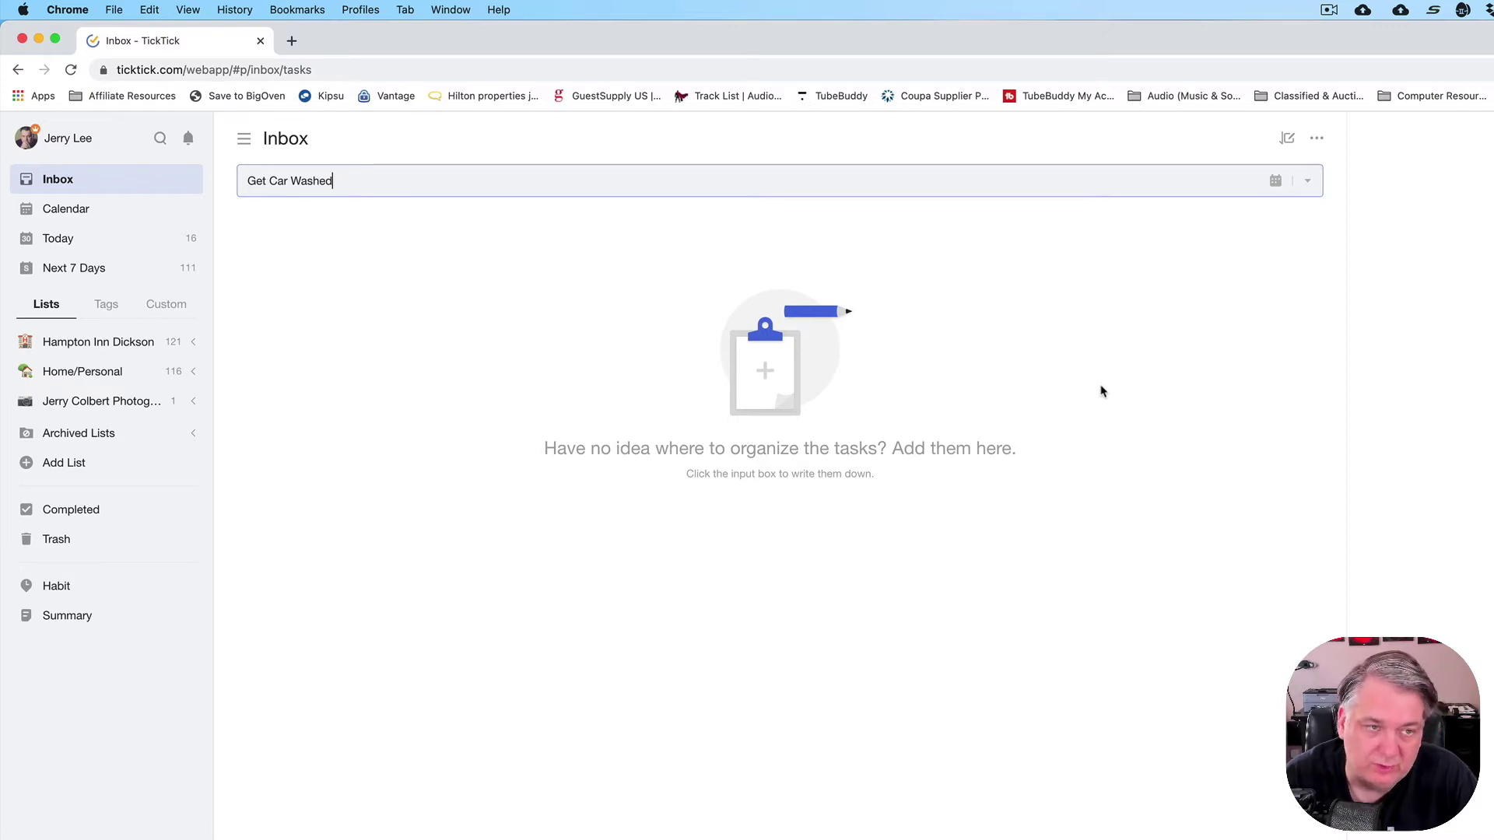
Save the Get Car Washed task and add a second Inbox task named "Take Cat for a Walk".
key(Return)
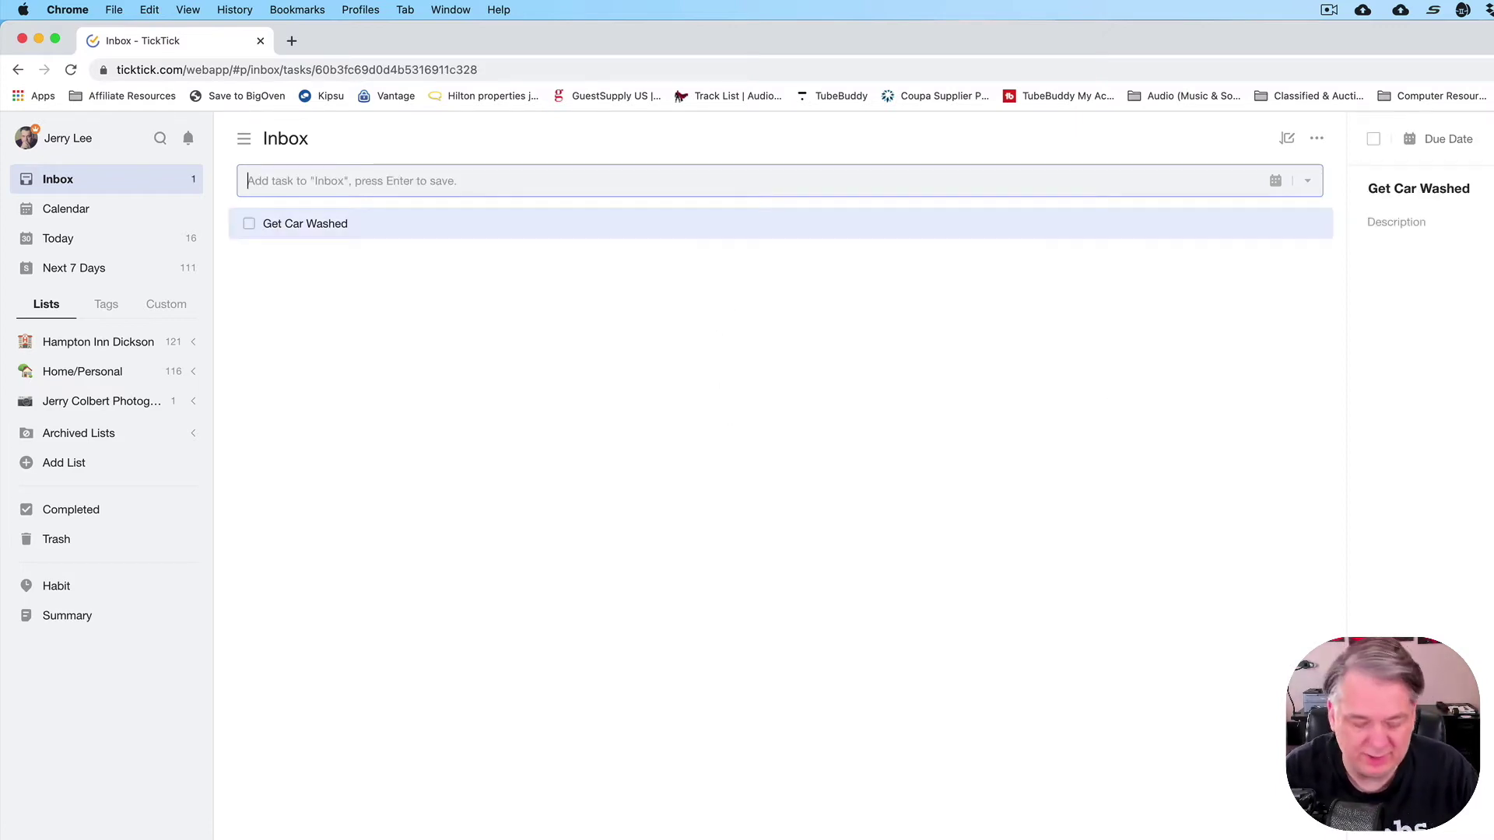
text(Ta)
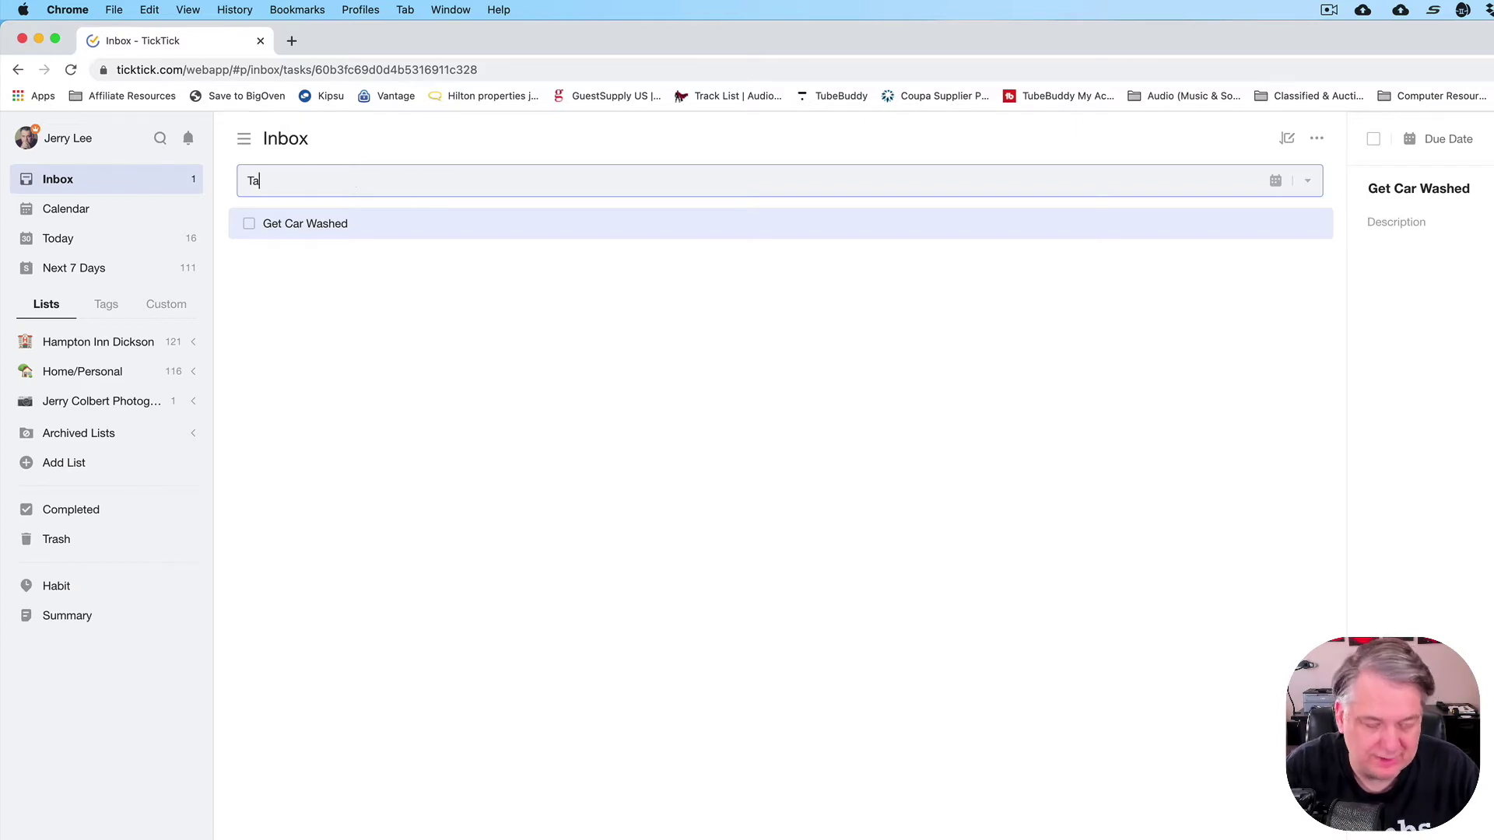
text(ke Cat)
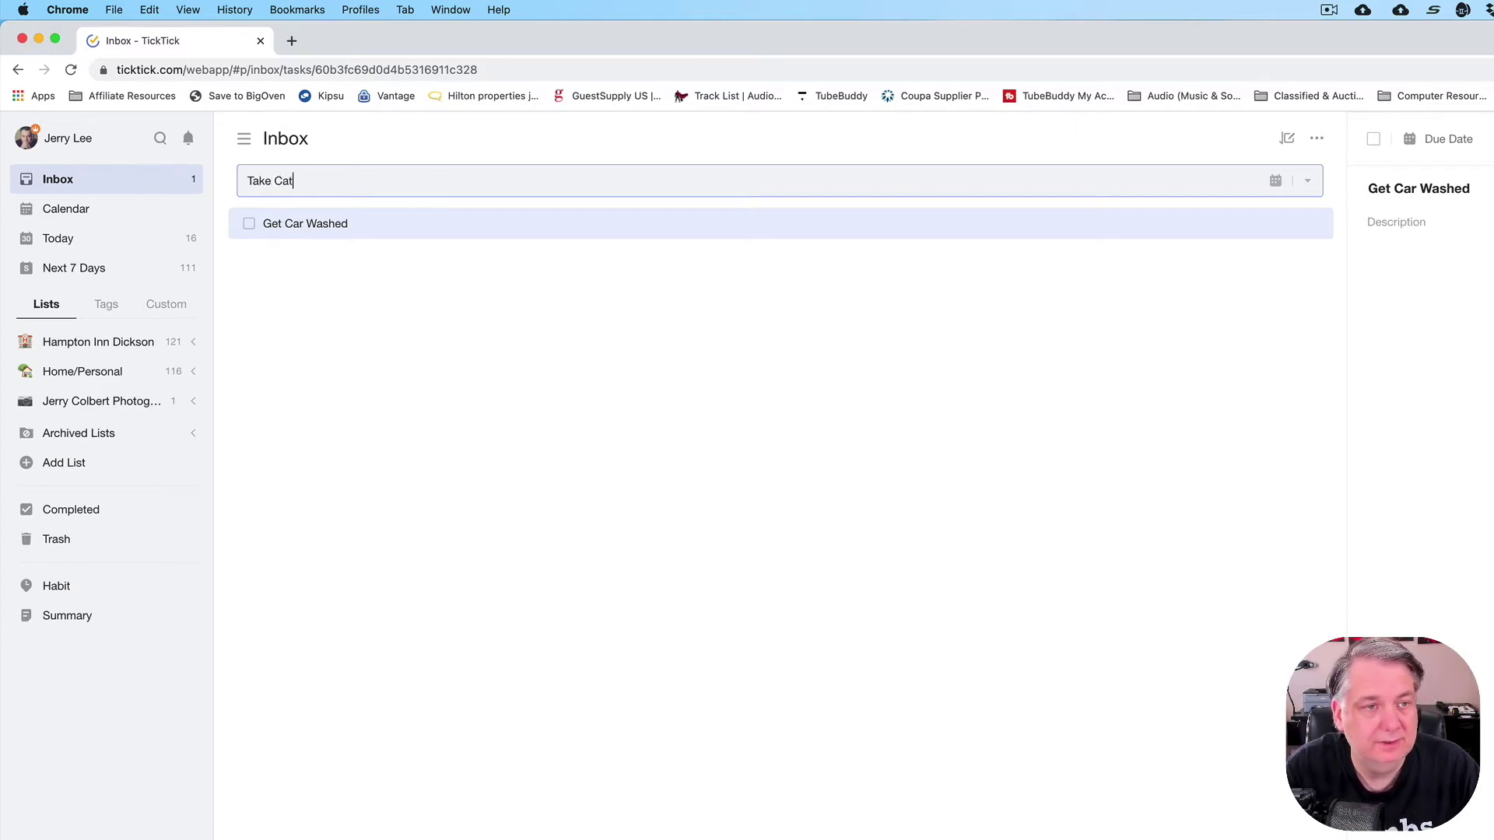
text( for a Walk)
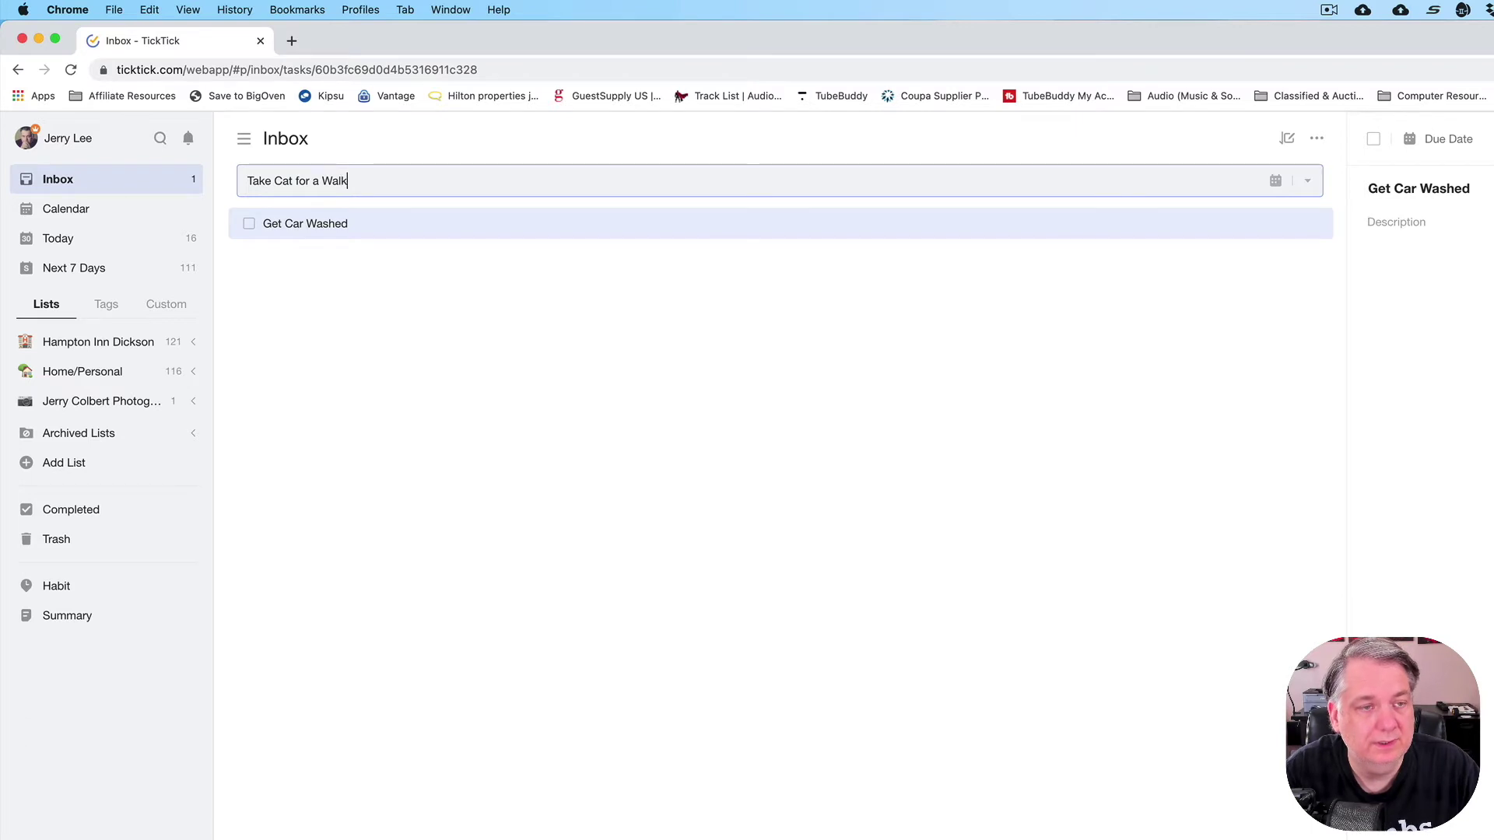
key(Return)
text(h)
key(BackSpace)
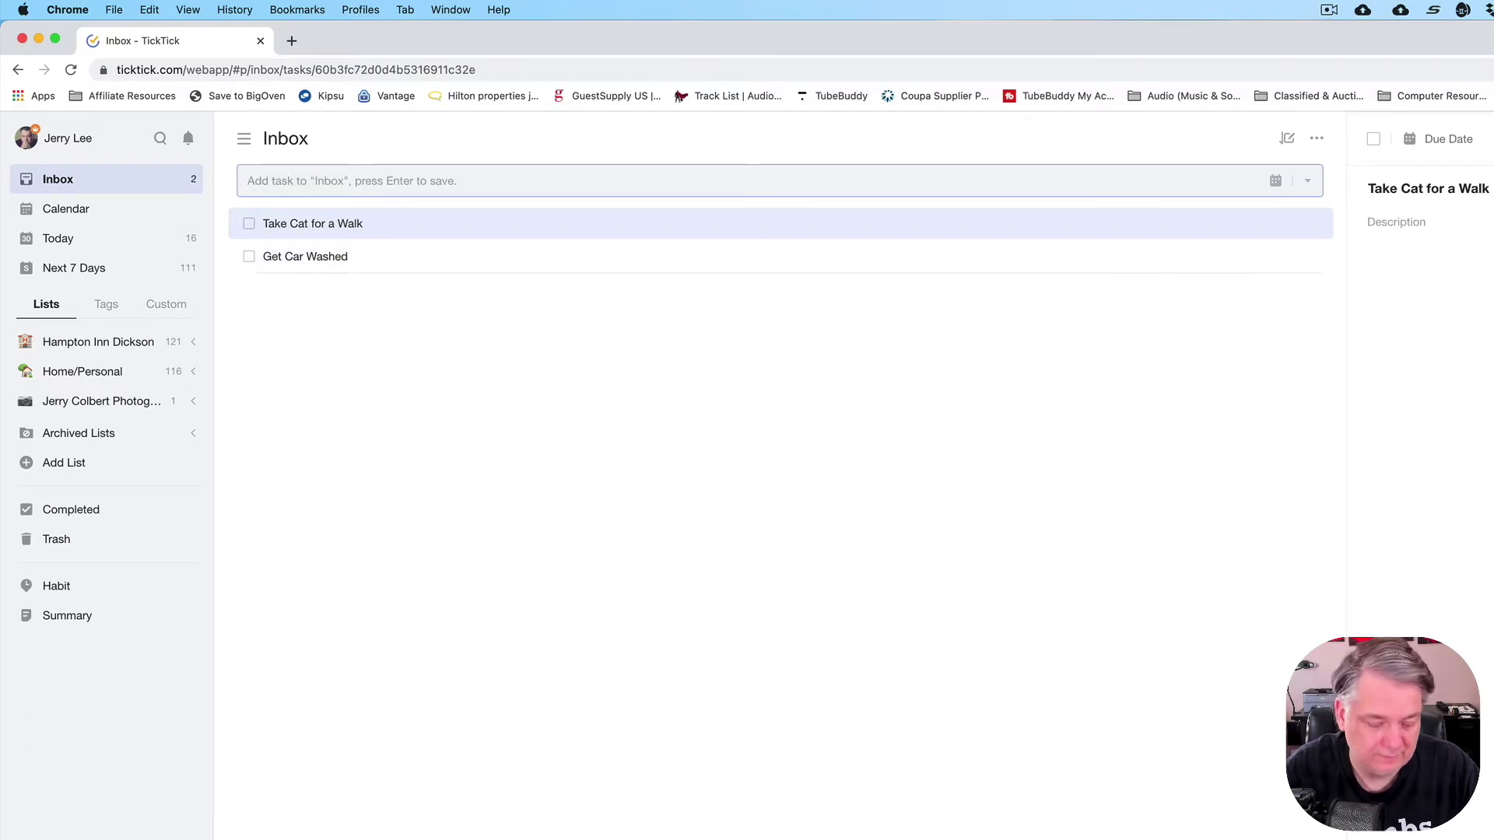
Add a third task named "Work on Novel" to the Inbox.
text(Work on)
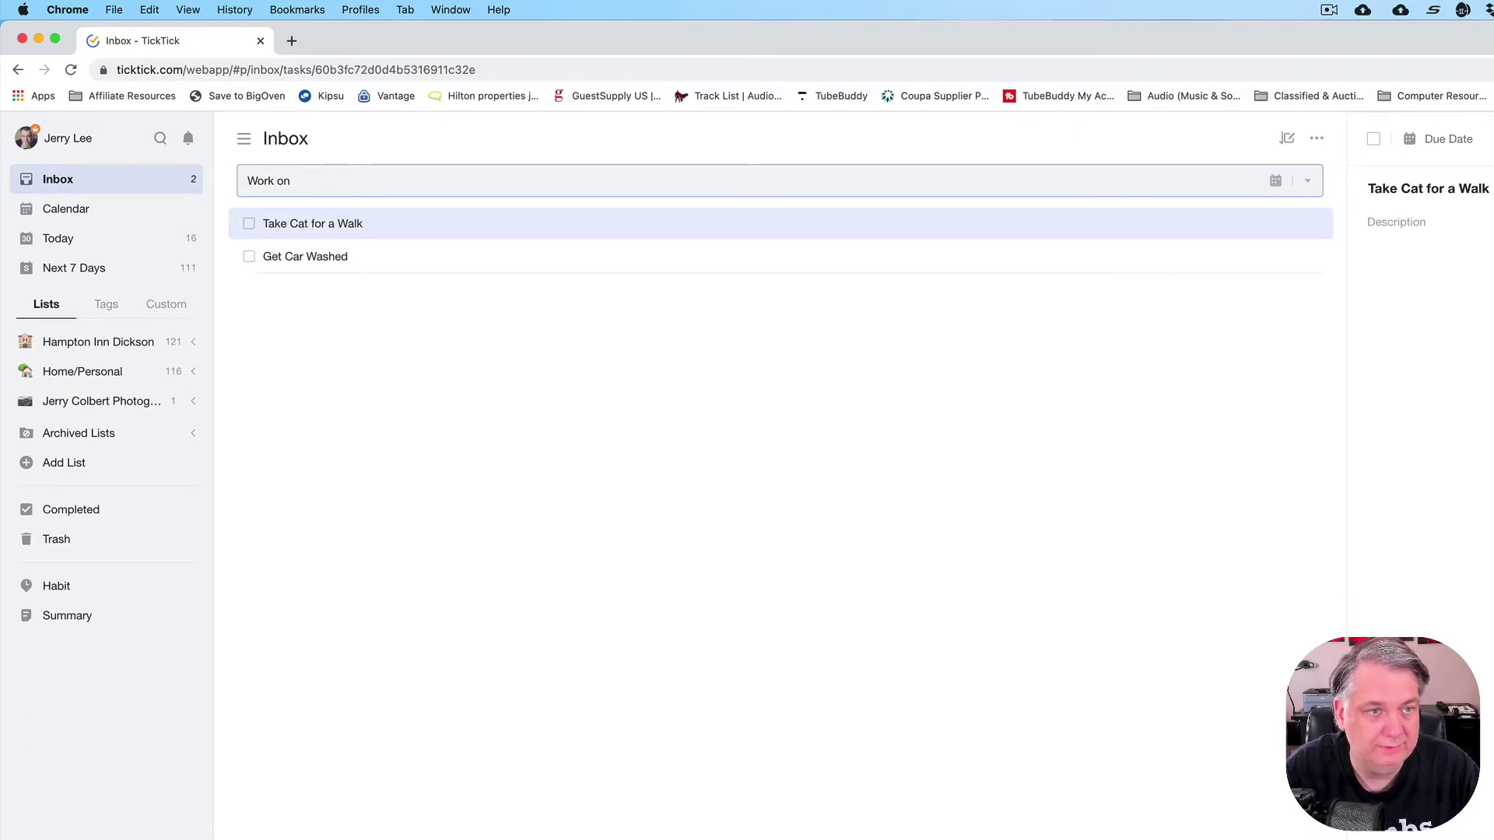
text( Novel)
key(Return)
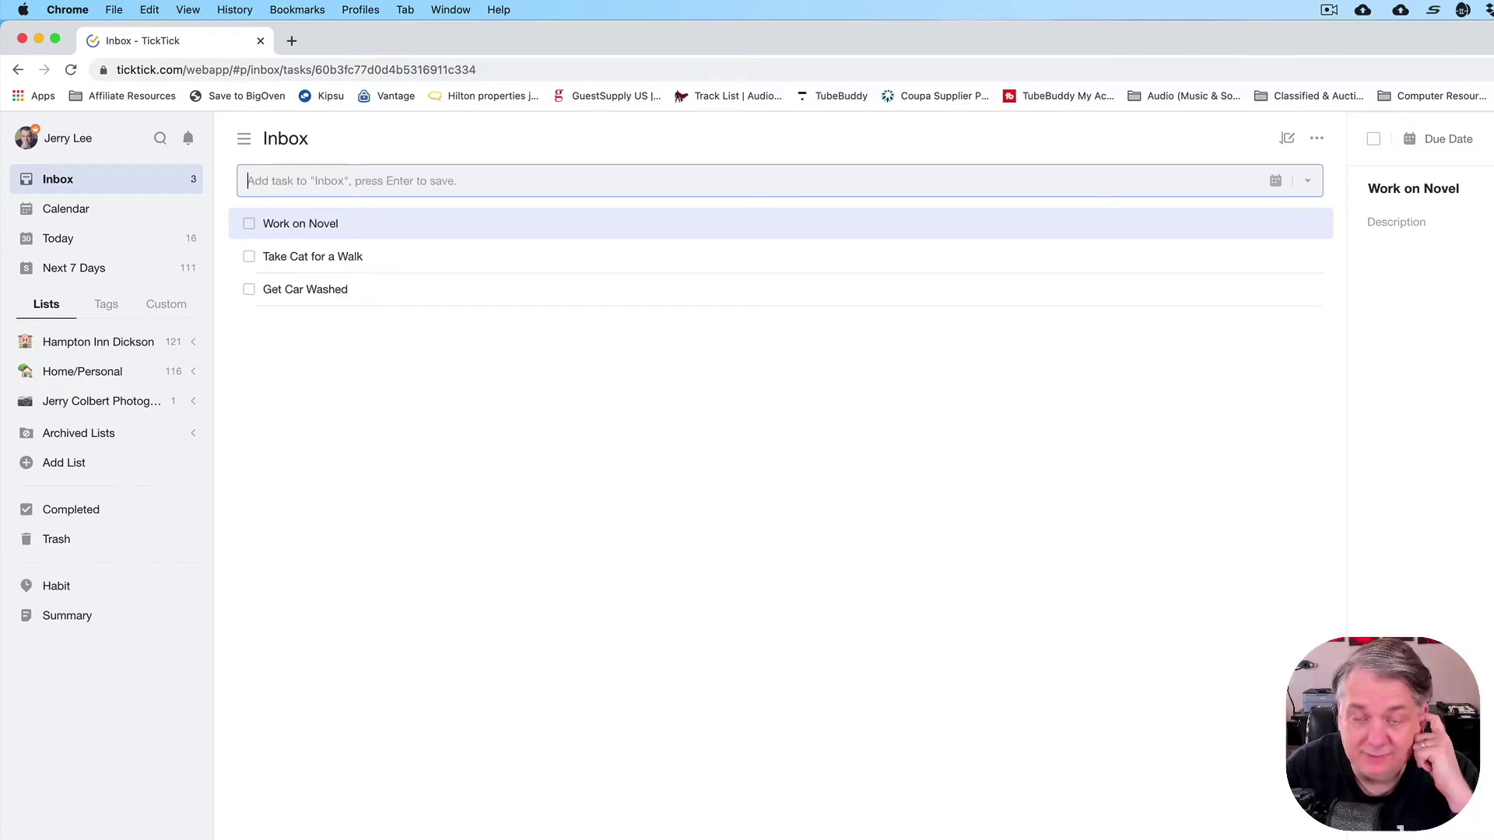
Look over the three Inbox tasks and examine the date-setting options for Work on Novel.
click(618, 232)
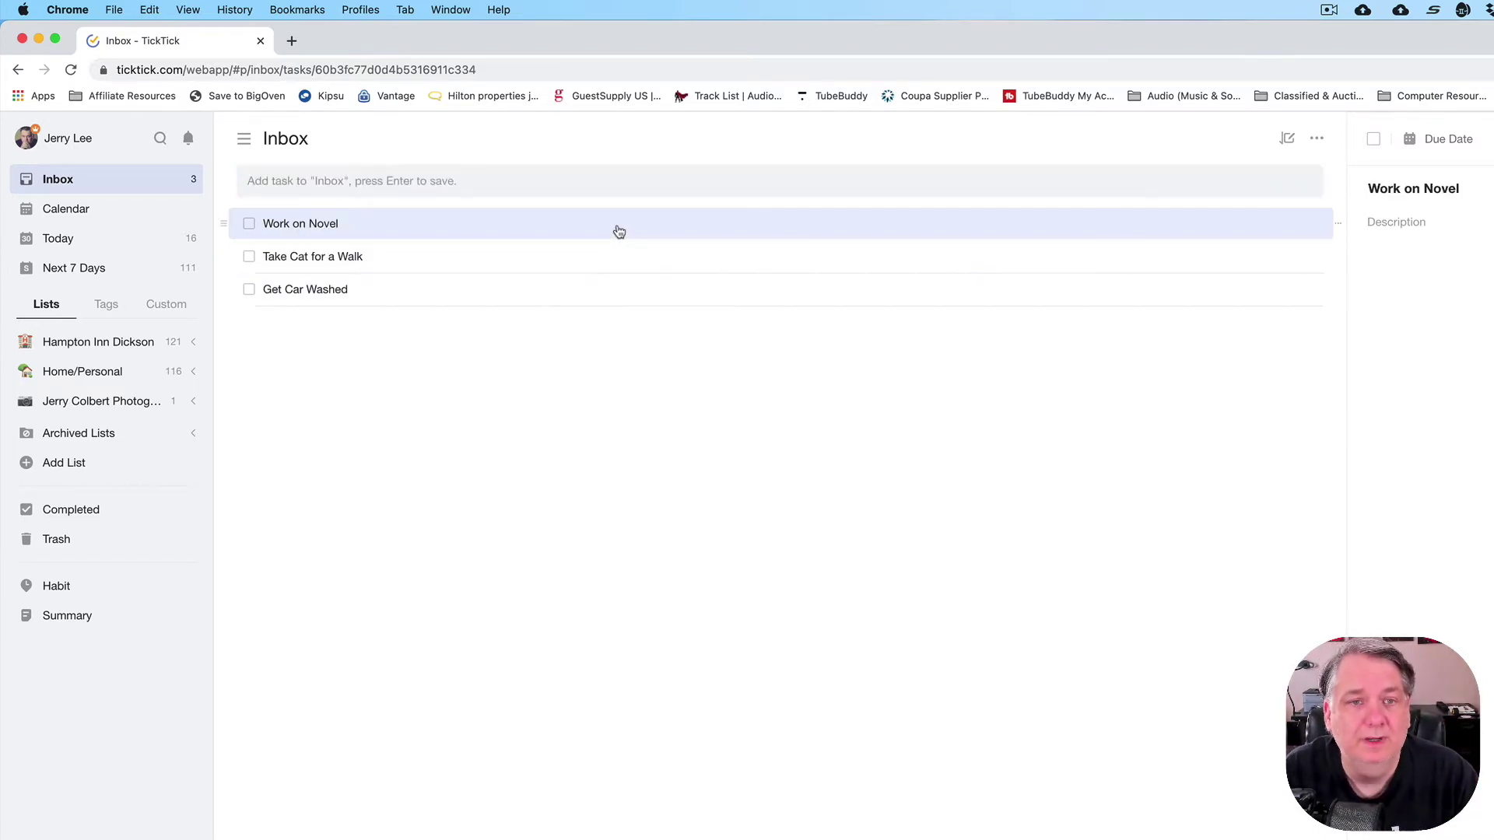
click(489, 261)
click(486, 290)
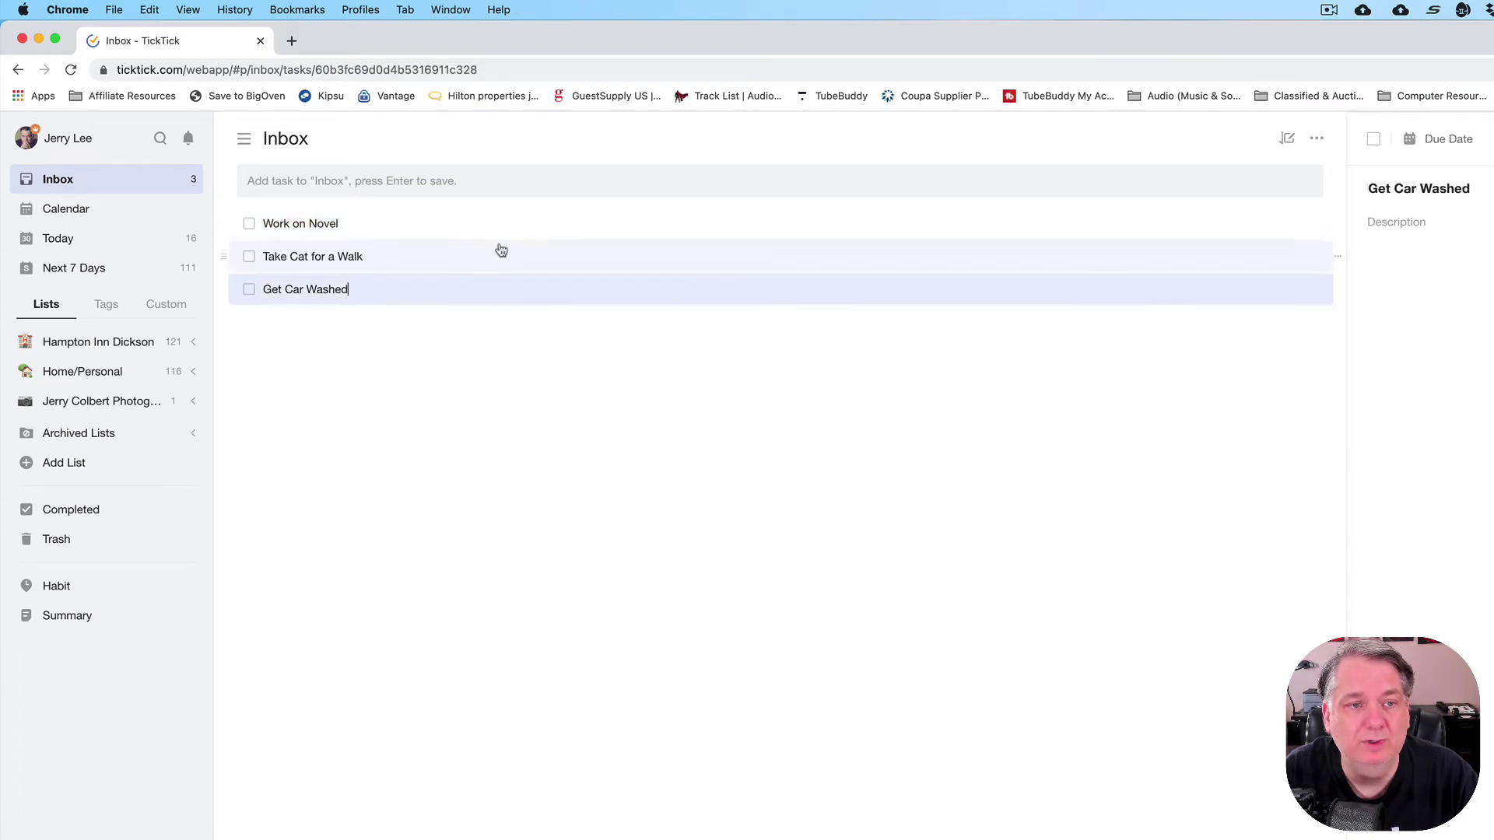
click(512, 230)
click(1431, 138)
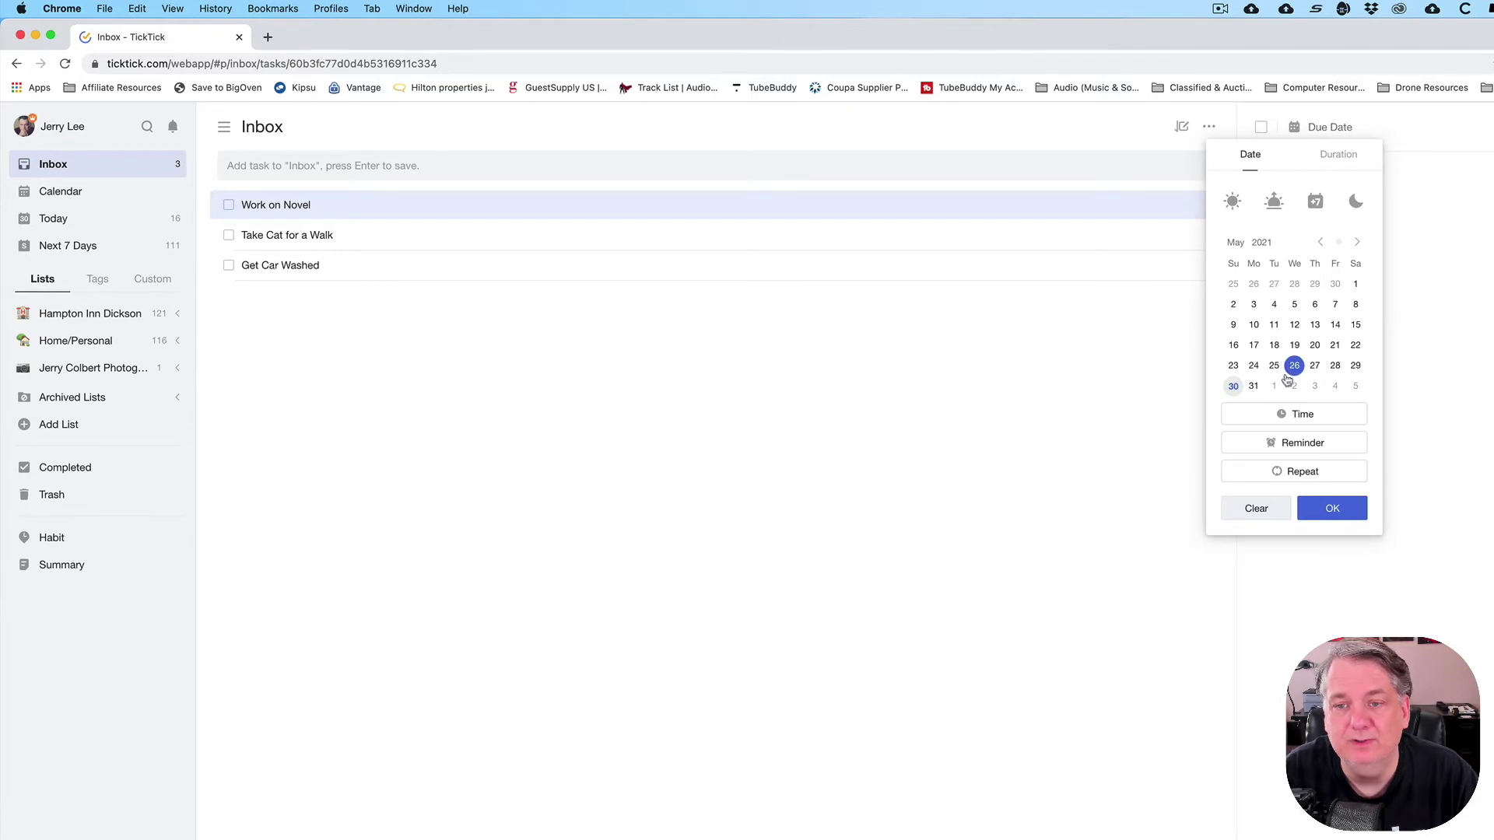
click(843, 364)
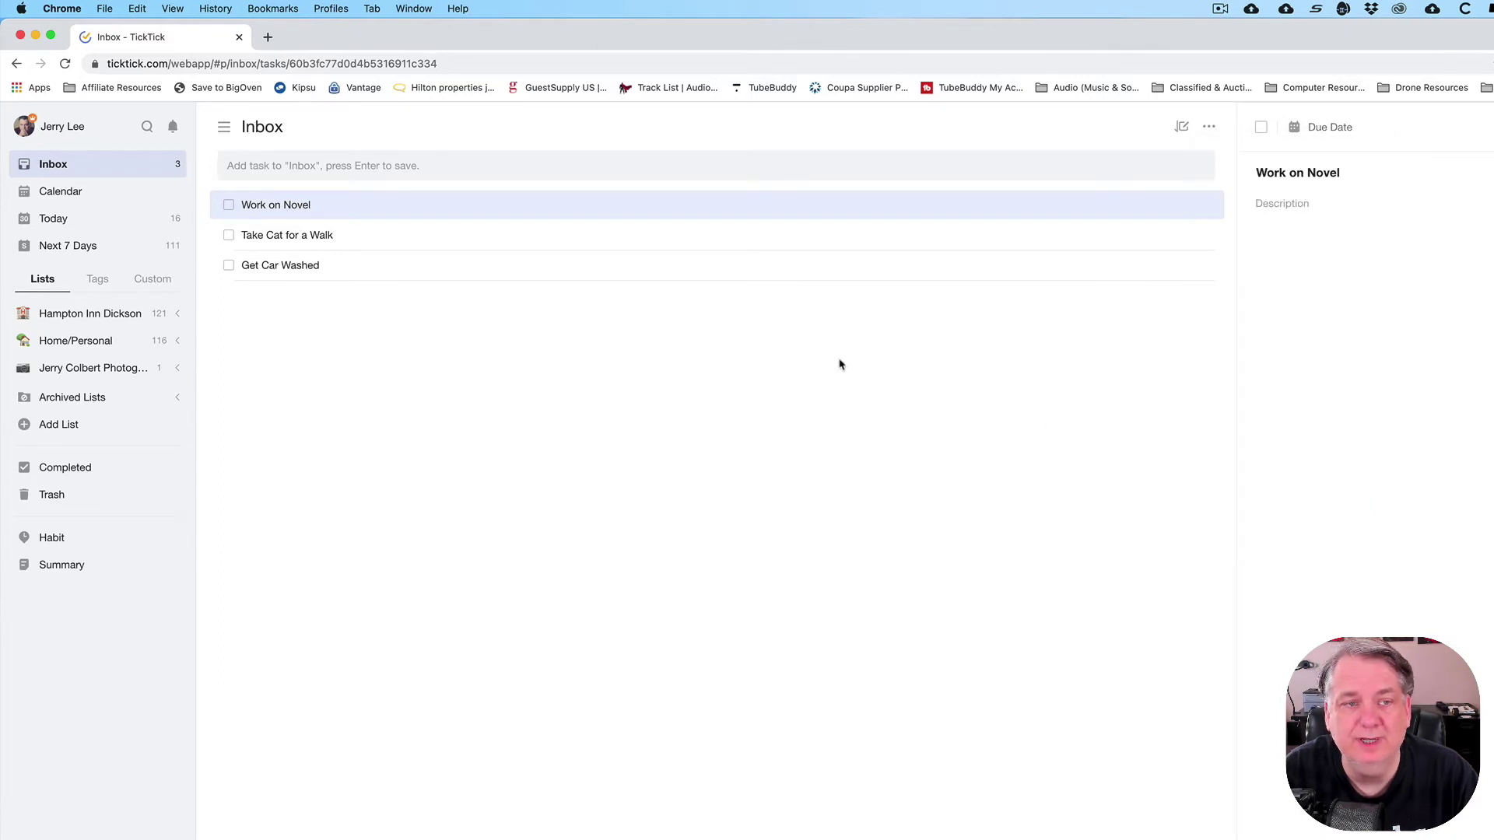
right_click(388, 208)
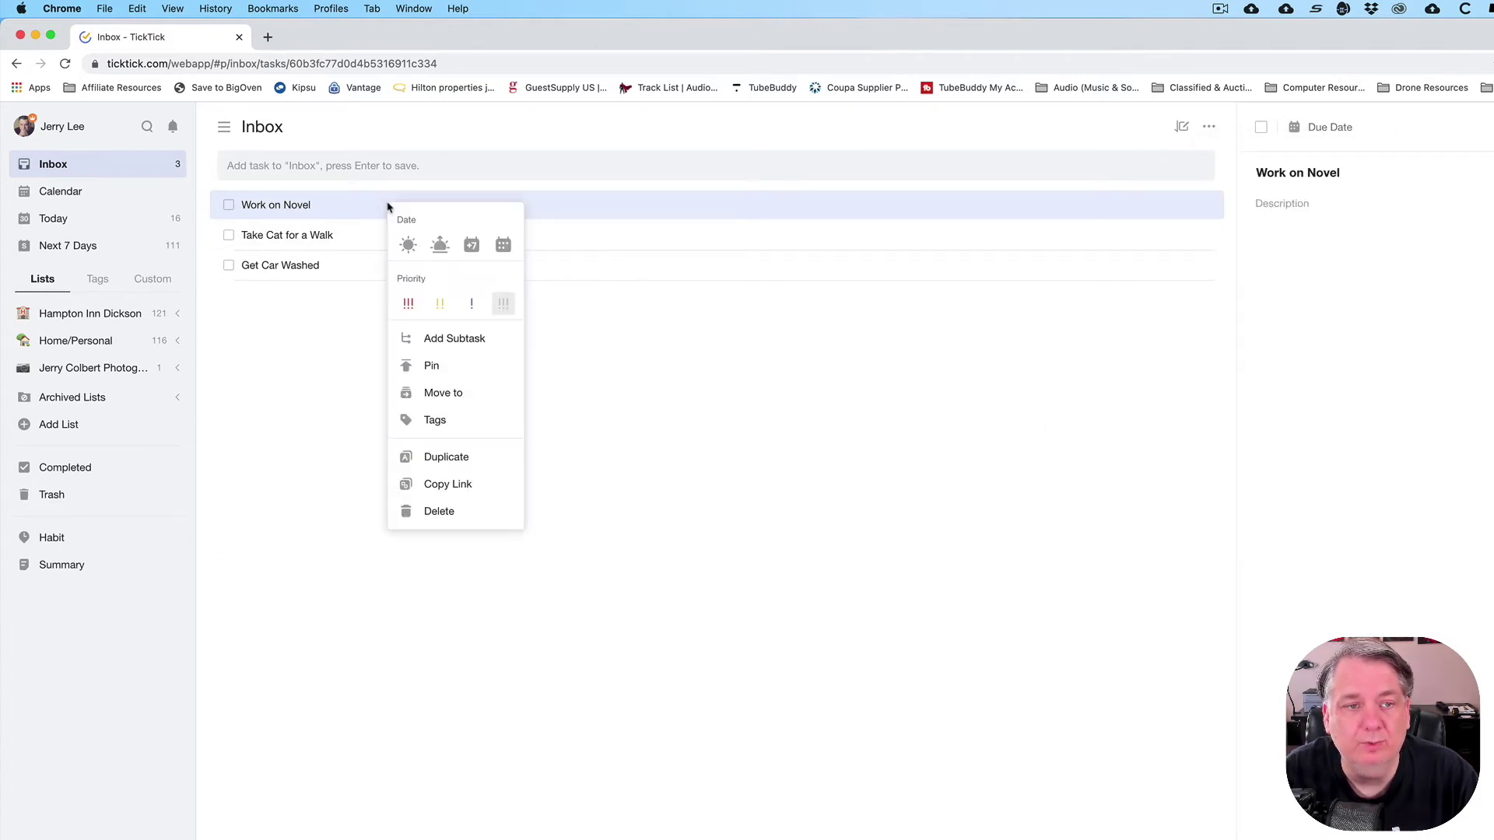
click(504, 245)
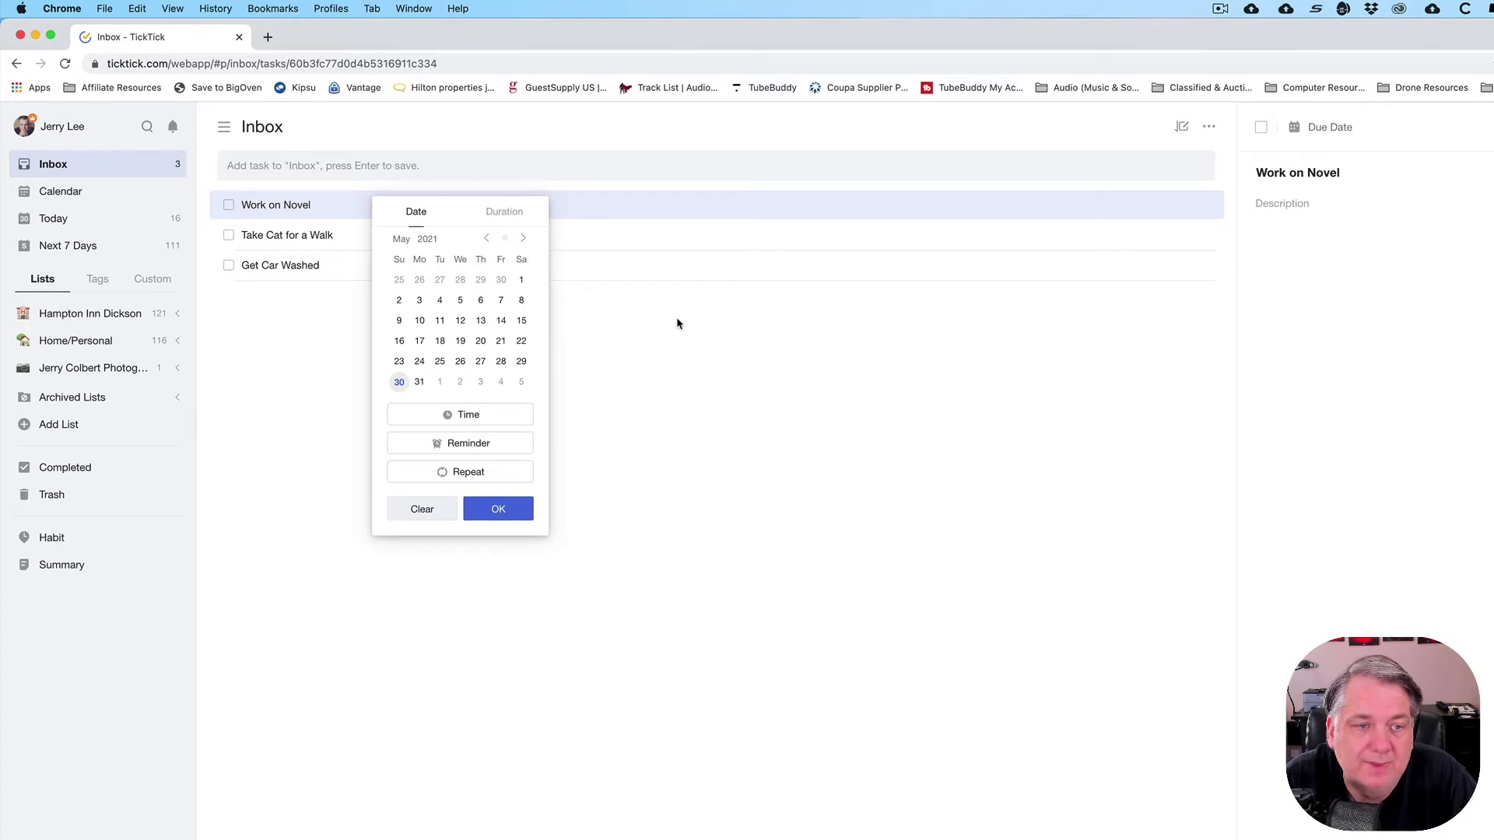
click(651, 350)
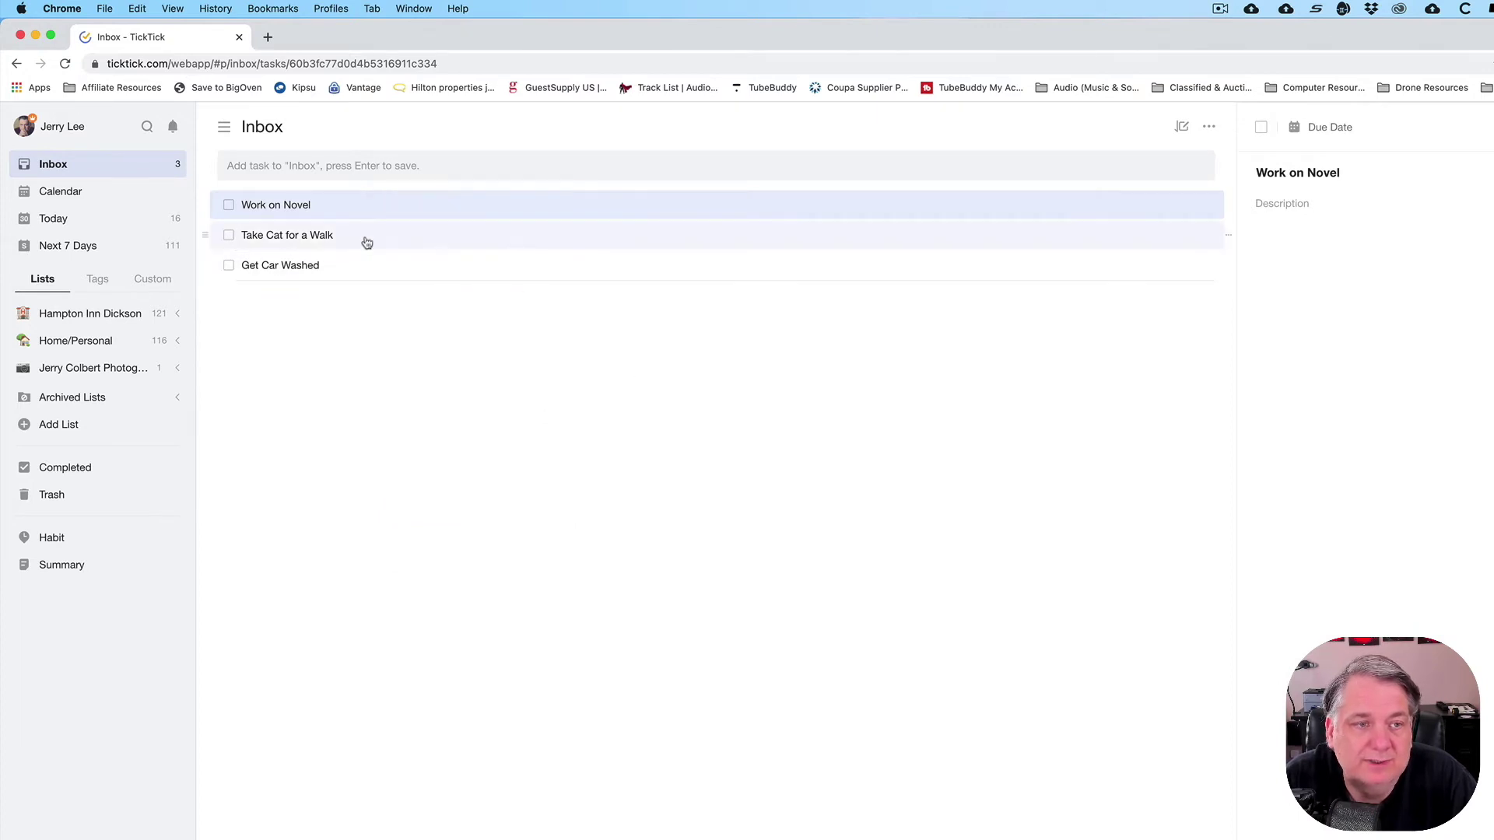
Set the Get Car Washed task's due date to June 5, 2021, repeating monthly.
click(405, 267)
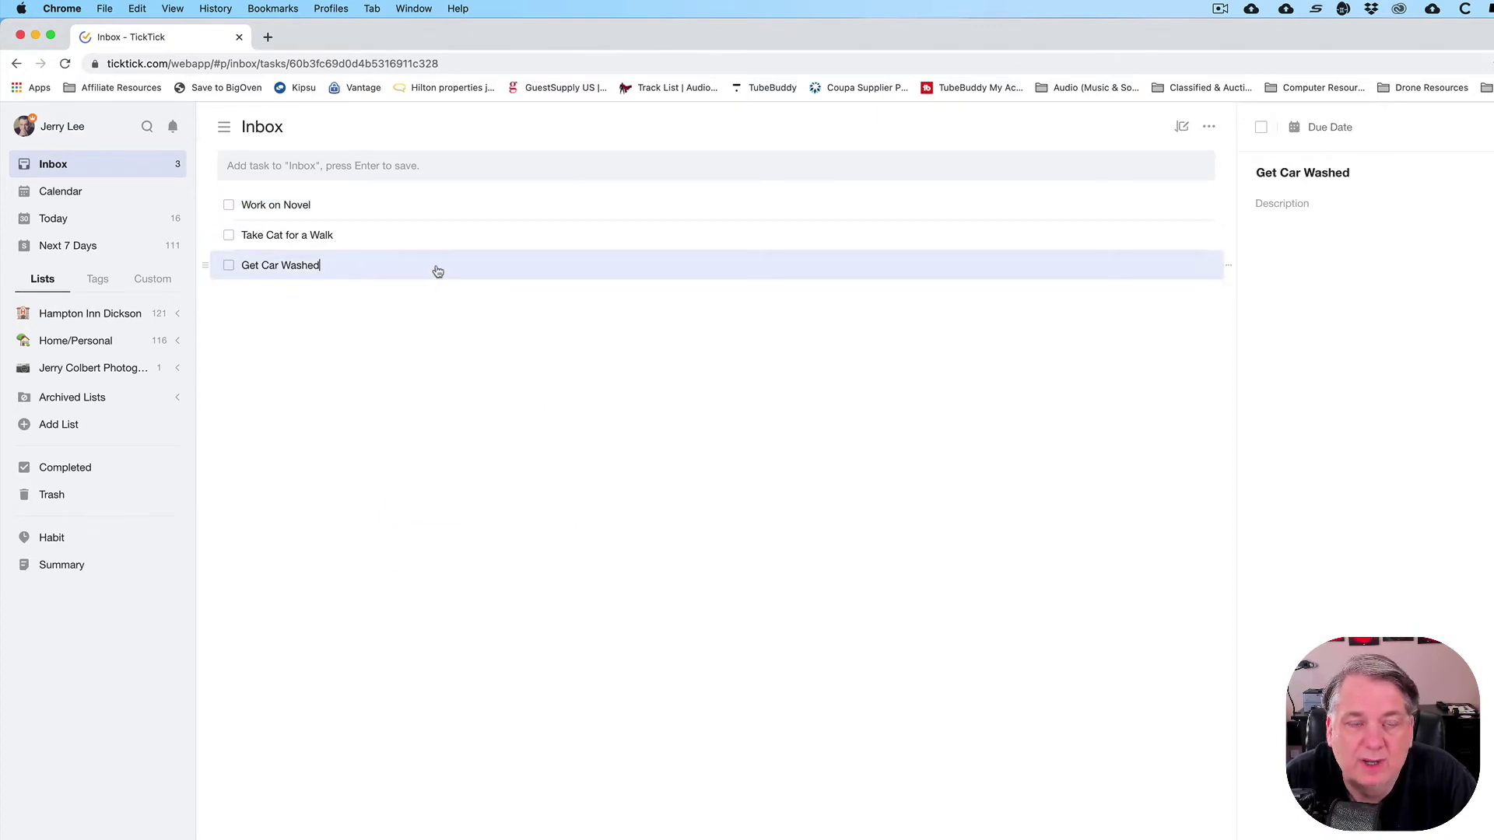
right_click(436, 270)
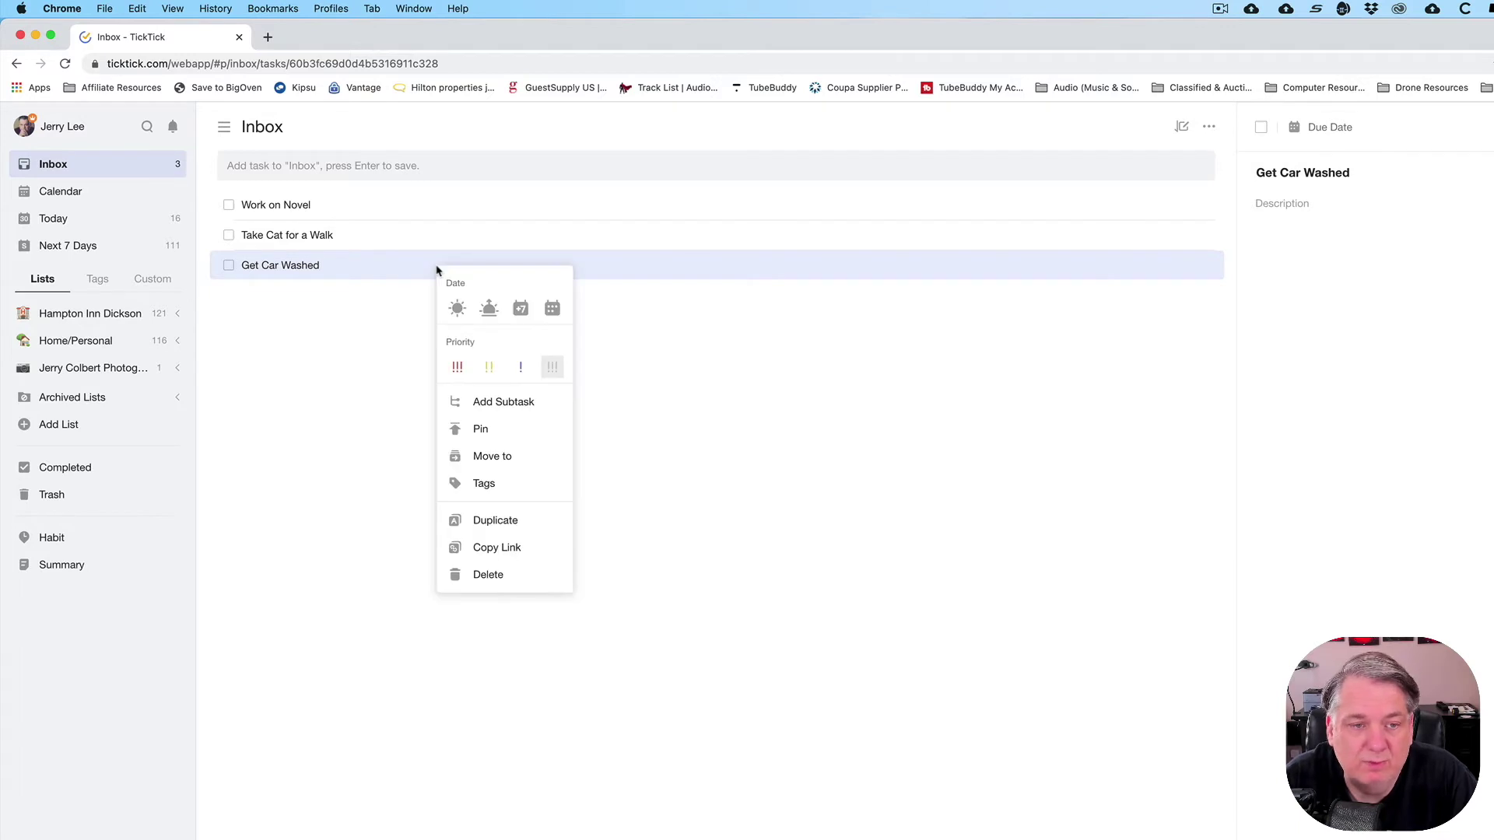
click(552, 308)
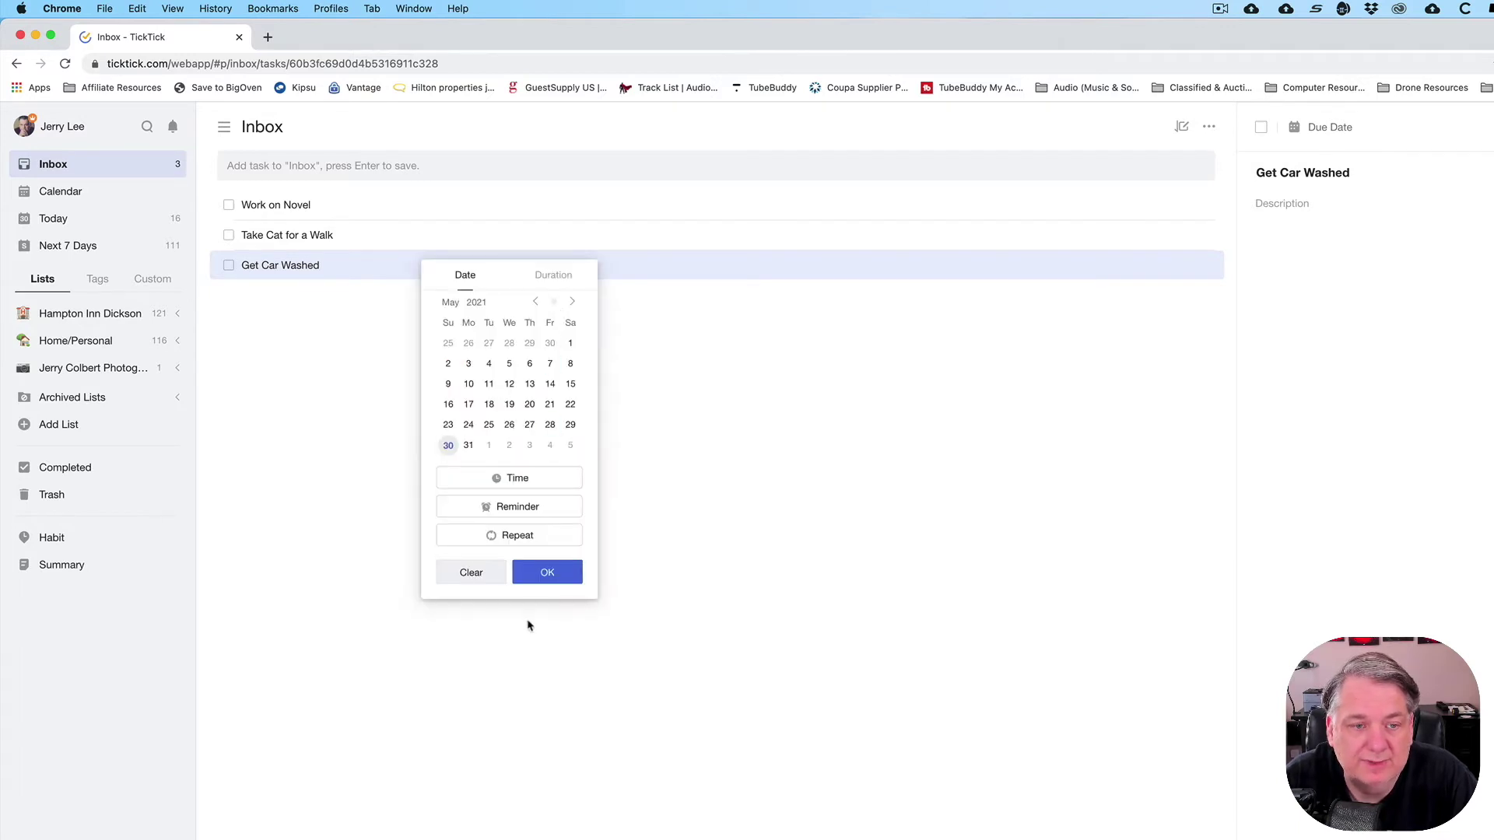
click(571, 446)
click(553, 538)
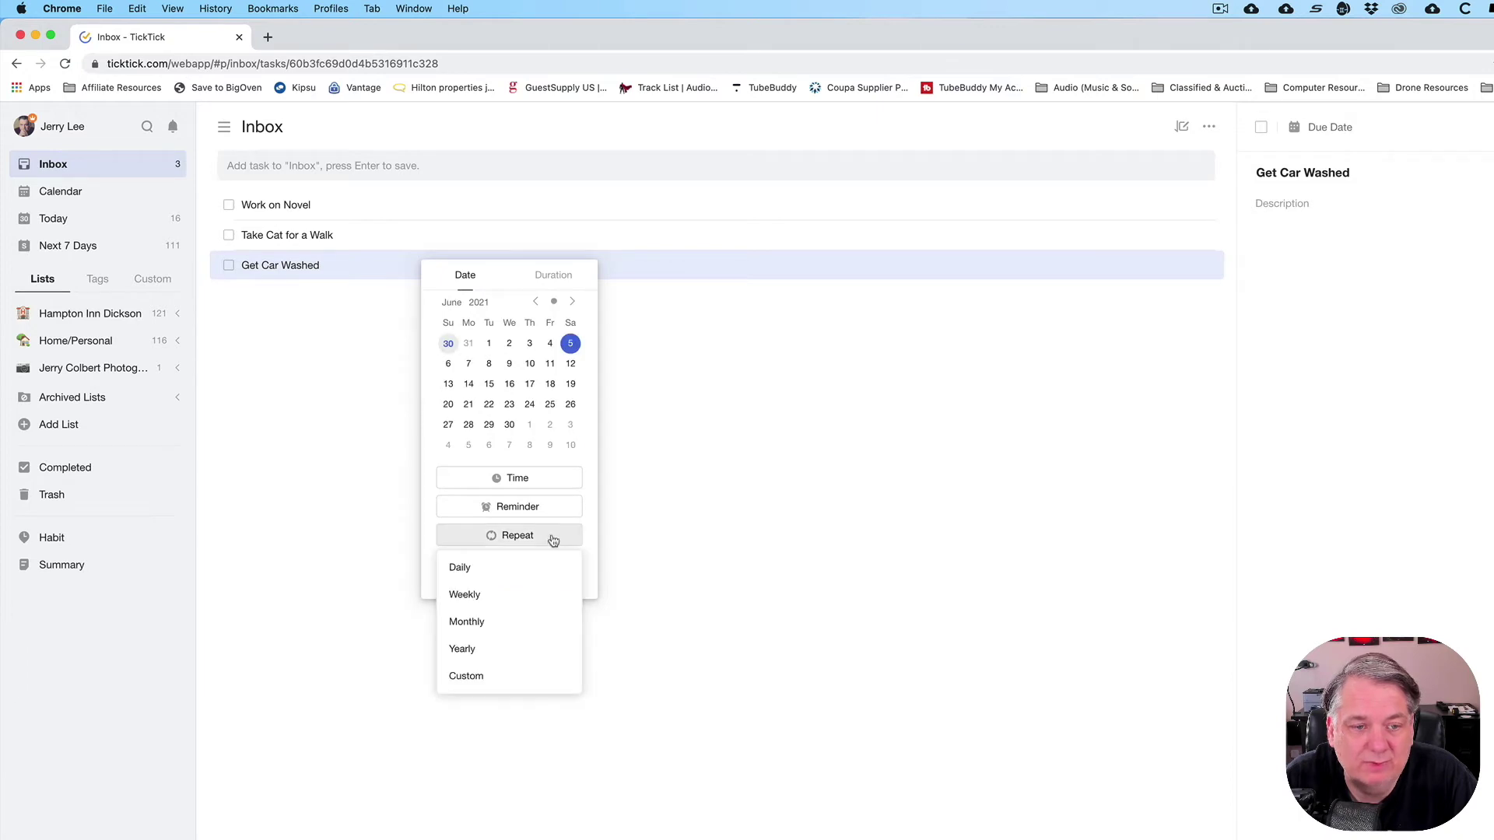
click(520, 628)
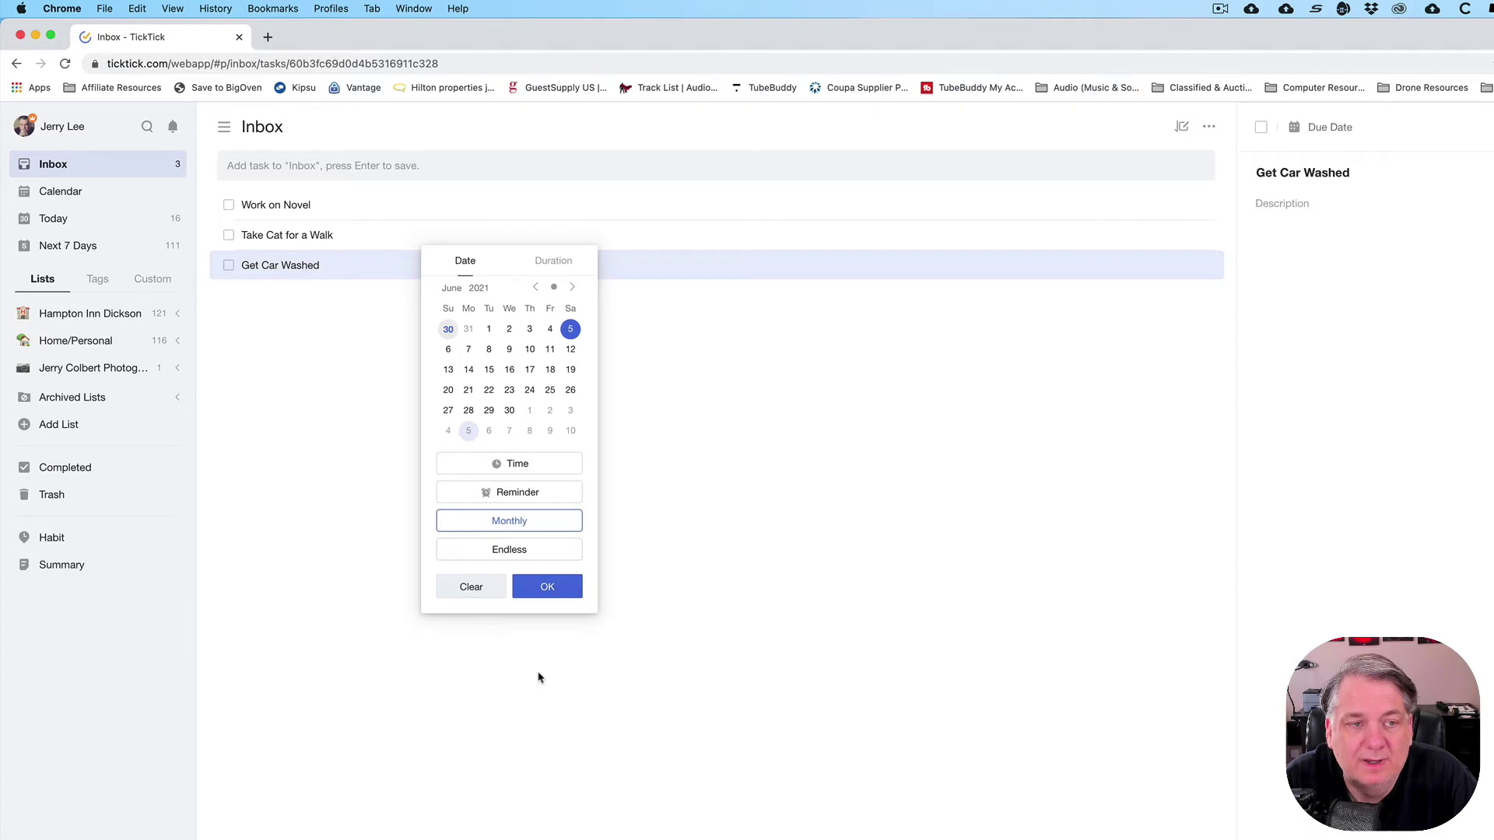
click(550, 594)
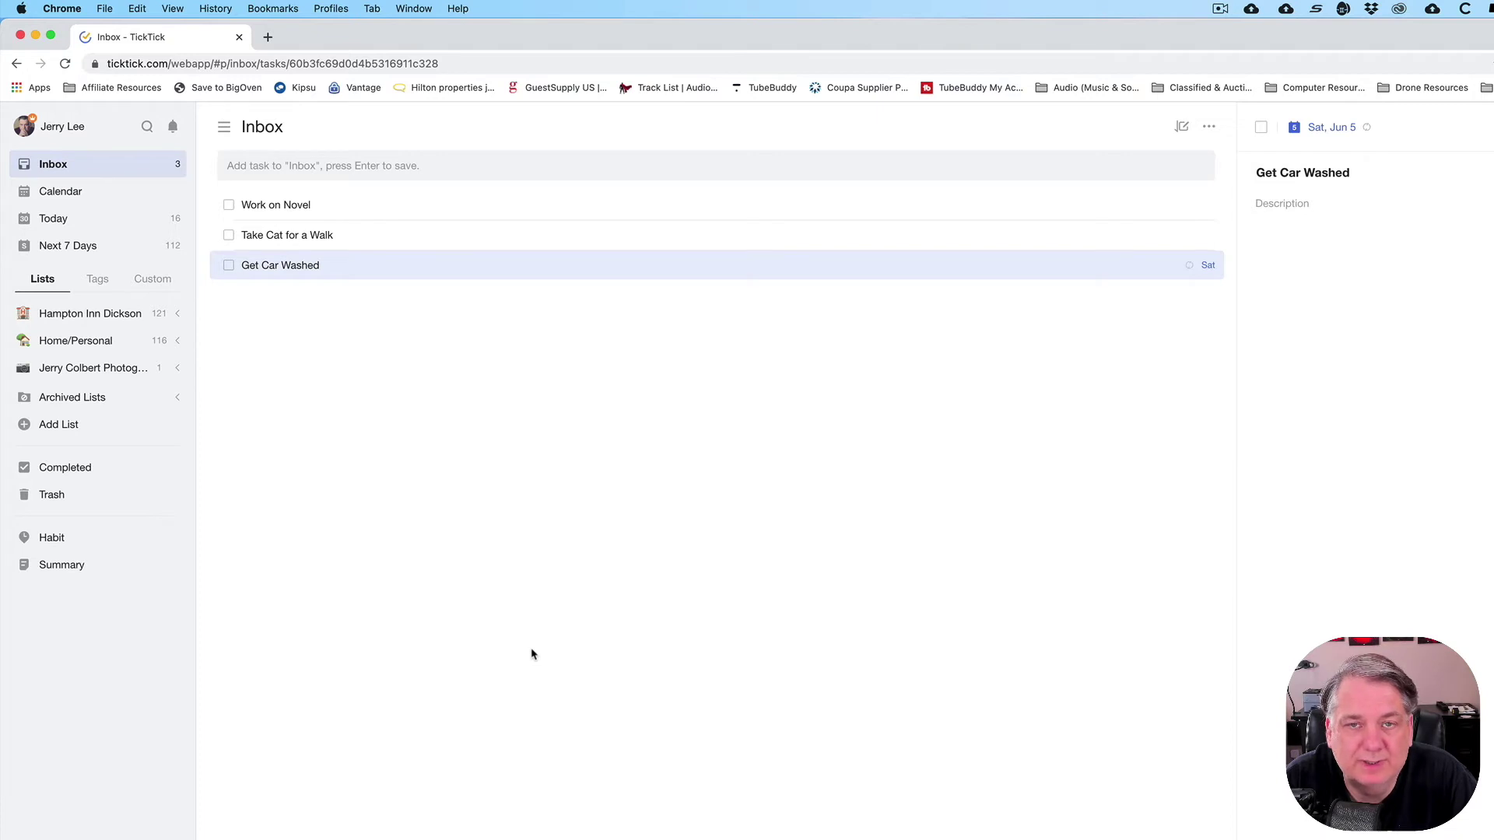
Move the Get Car Washed task from the Inbox to the Single Actions list under Home/Personal.
right_click(406, 274)
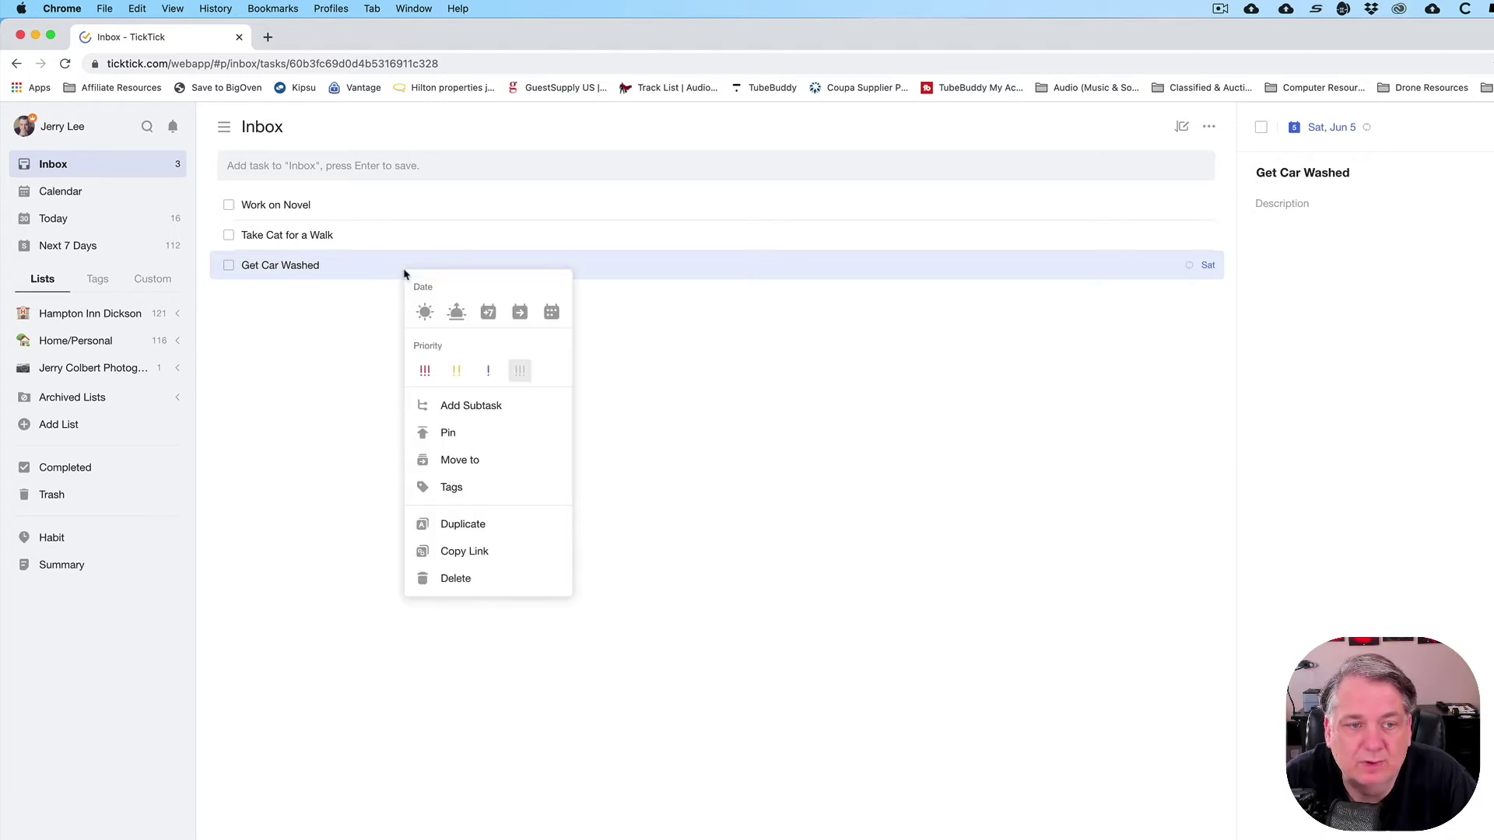
click(751, 522)
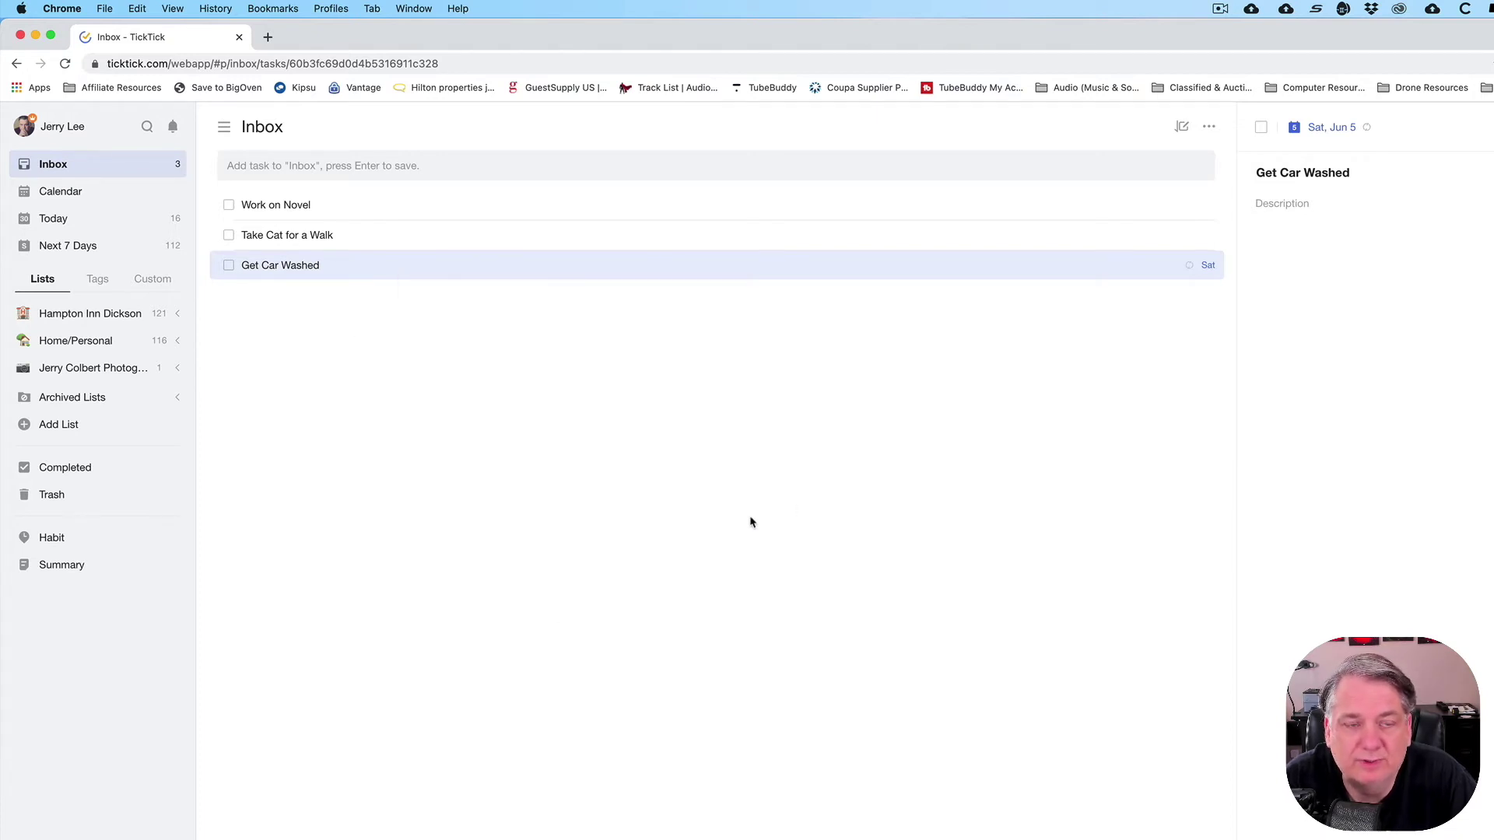
right_click(368, 267)
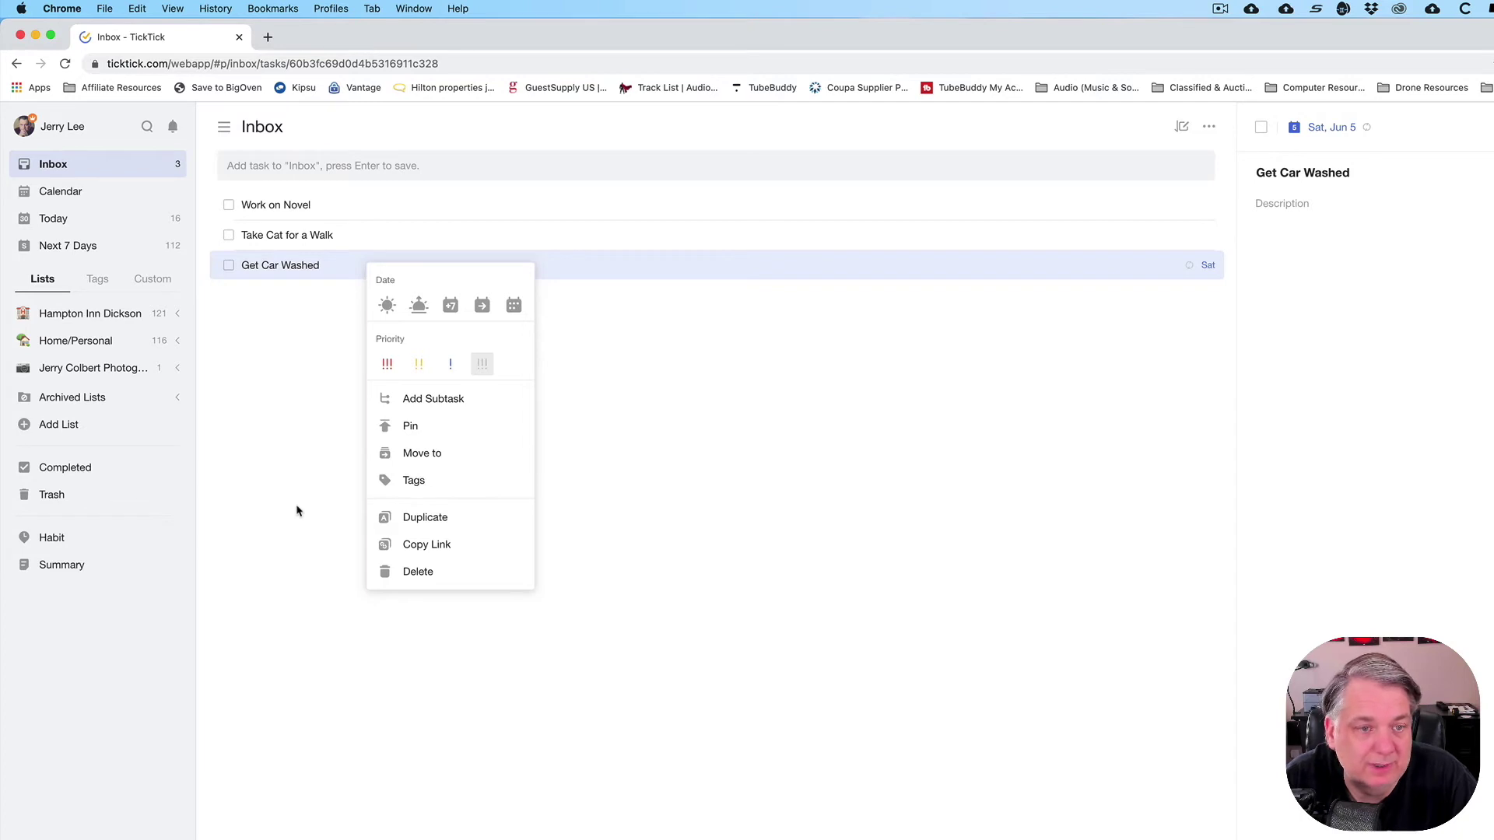
mouse_move(434, 454)
mouse_move(498, 548)
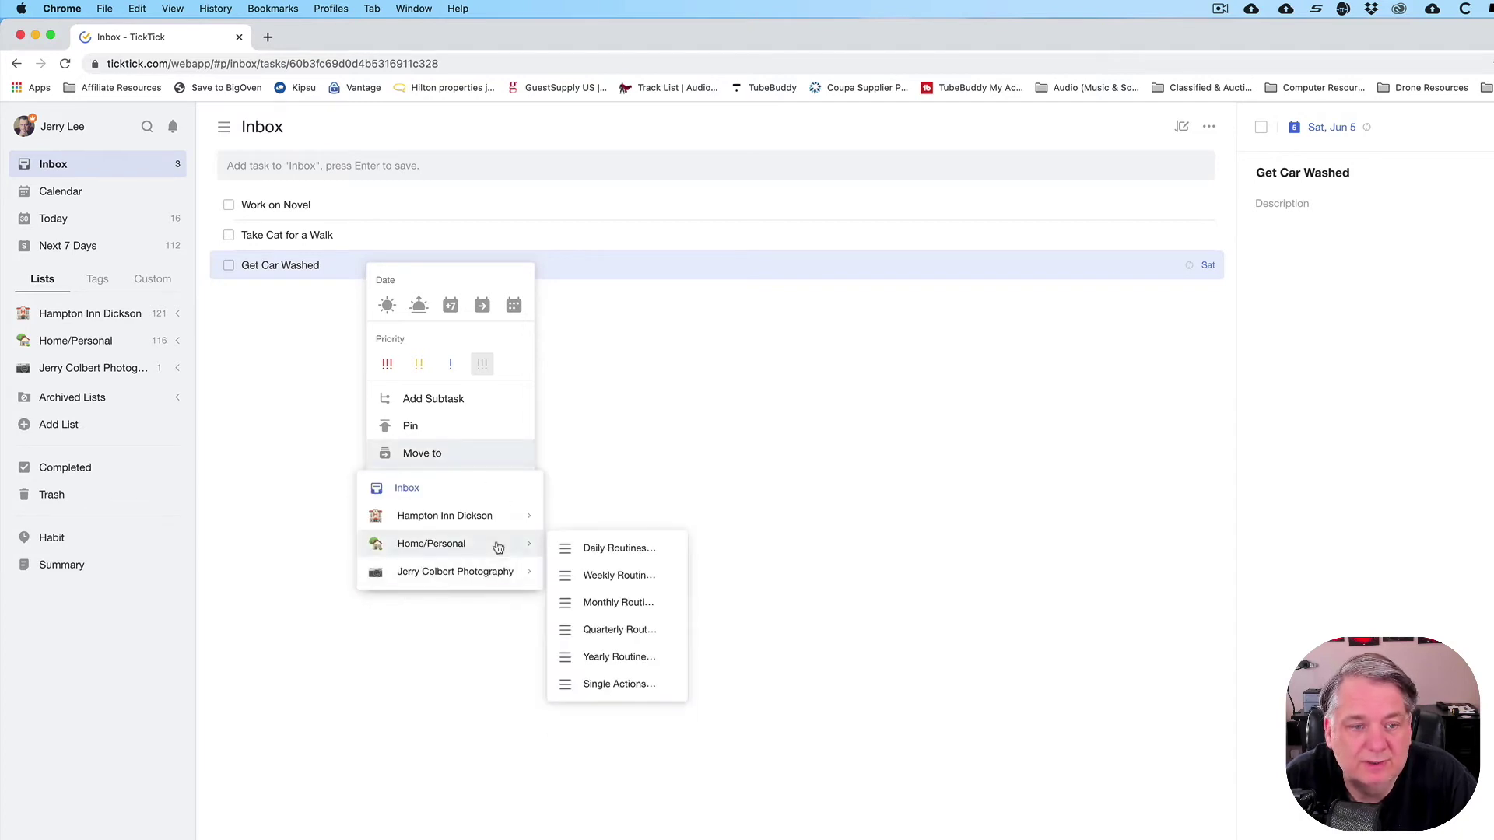
click(619, 684)
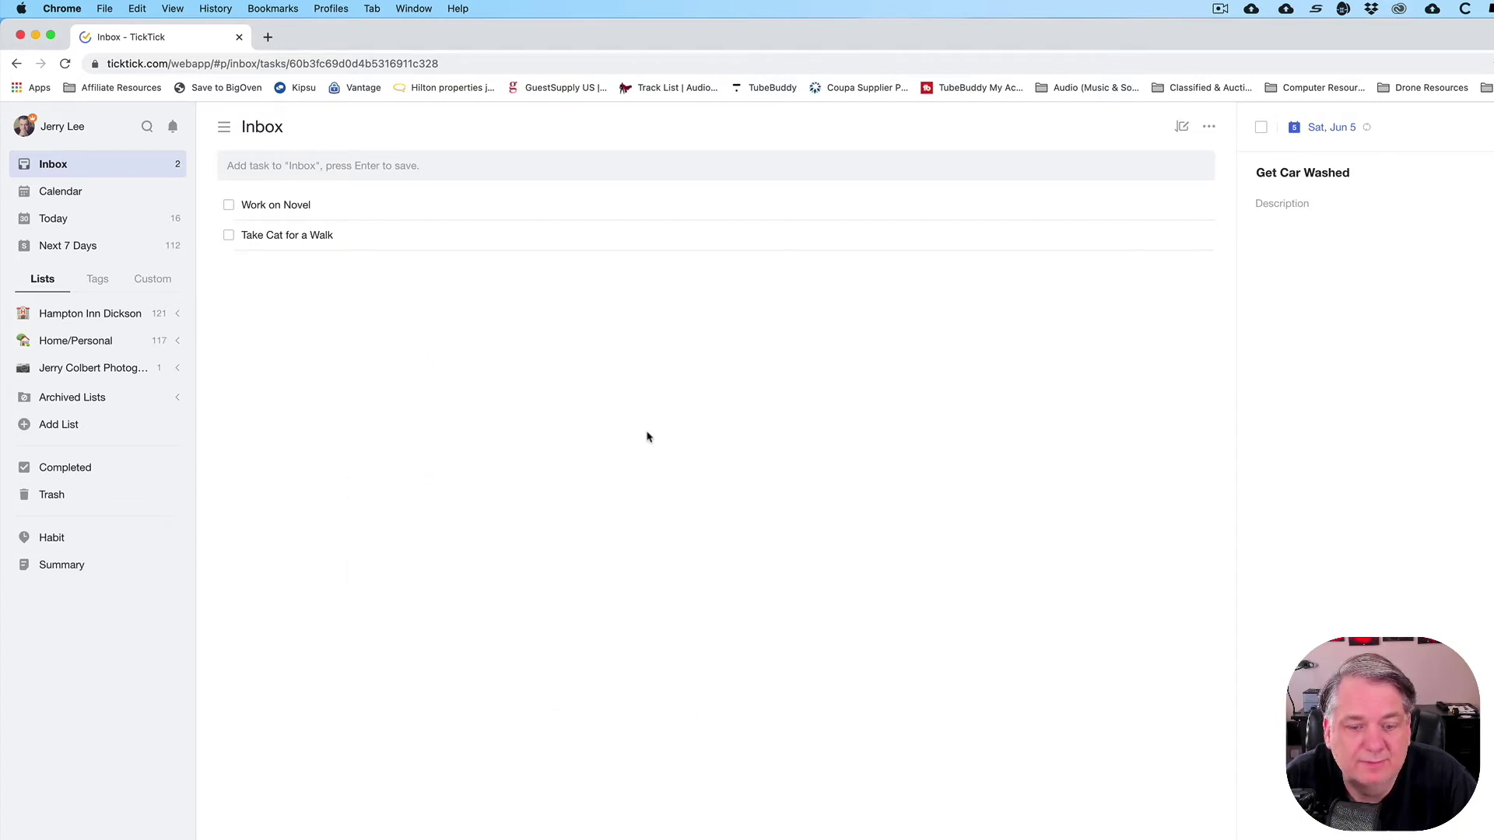
Open the Single Actions (Home) list and move its Get Car Washed task to the Monthly Routines list under Home/Personal.
click(847, 839)
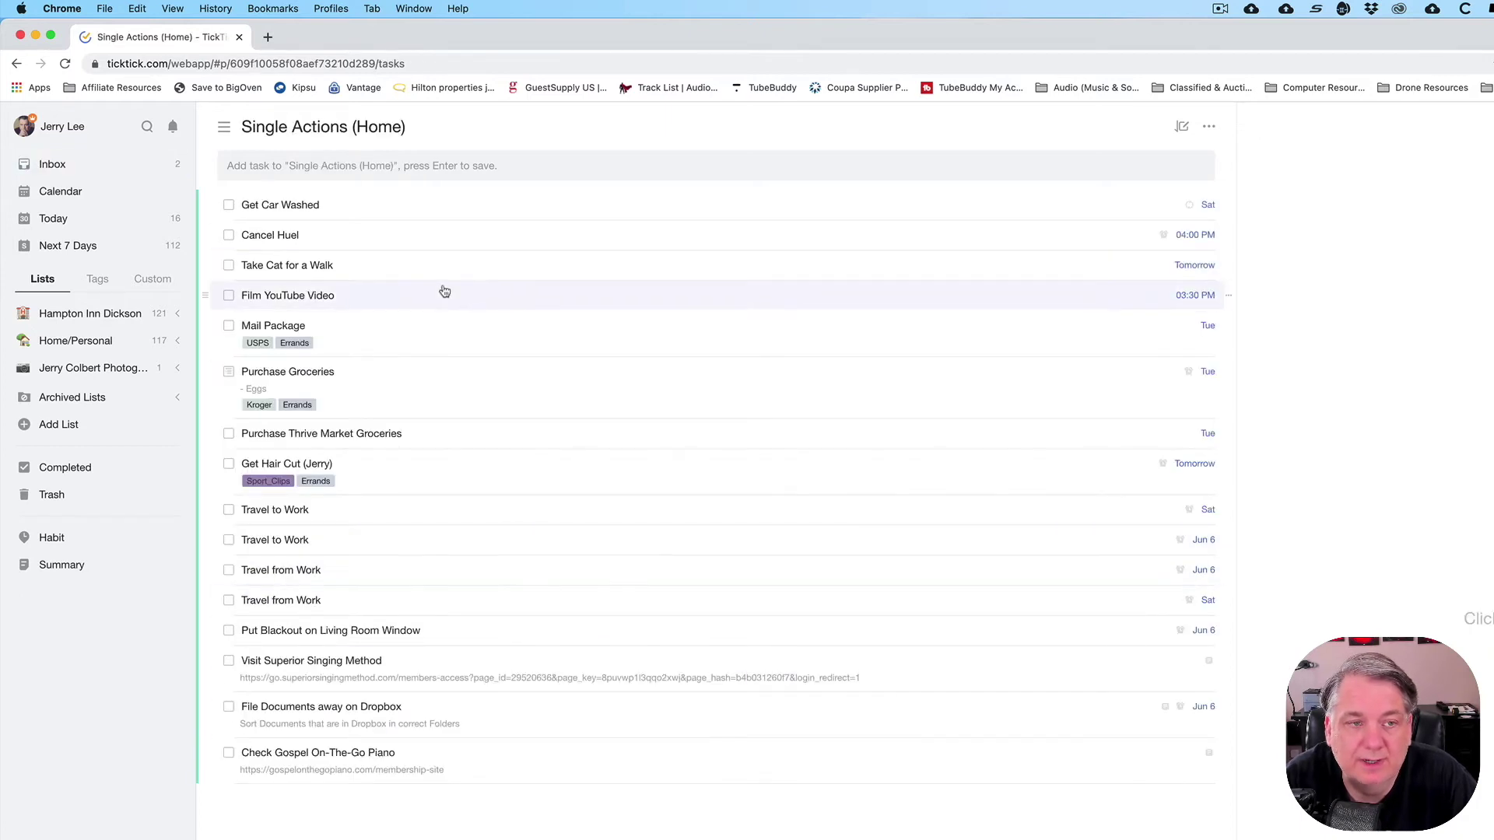
right_click(434, 213)
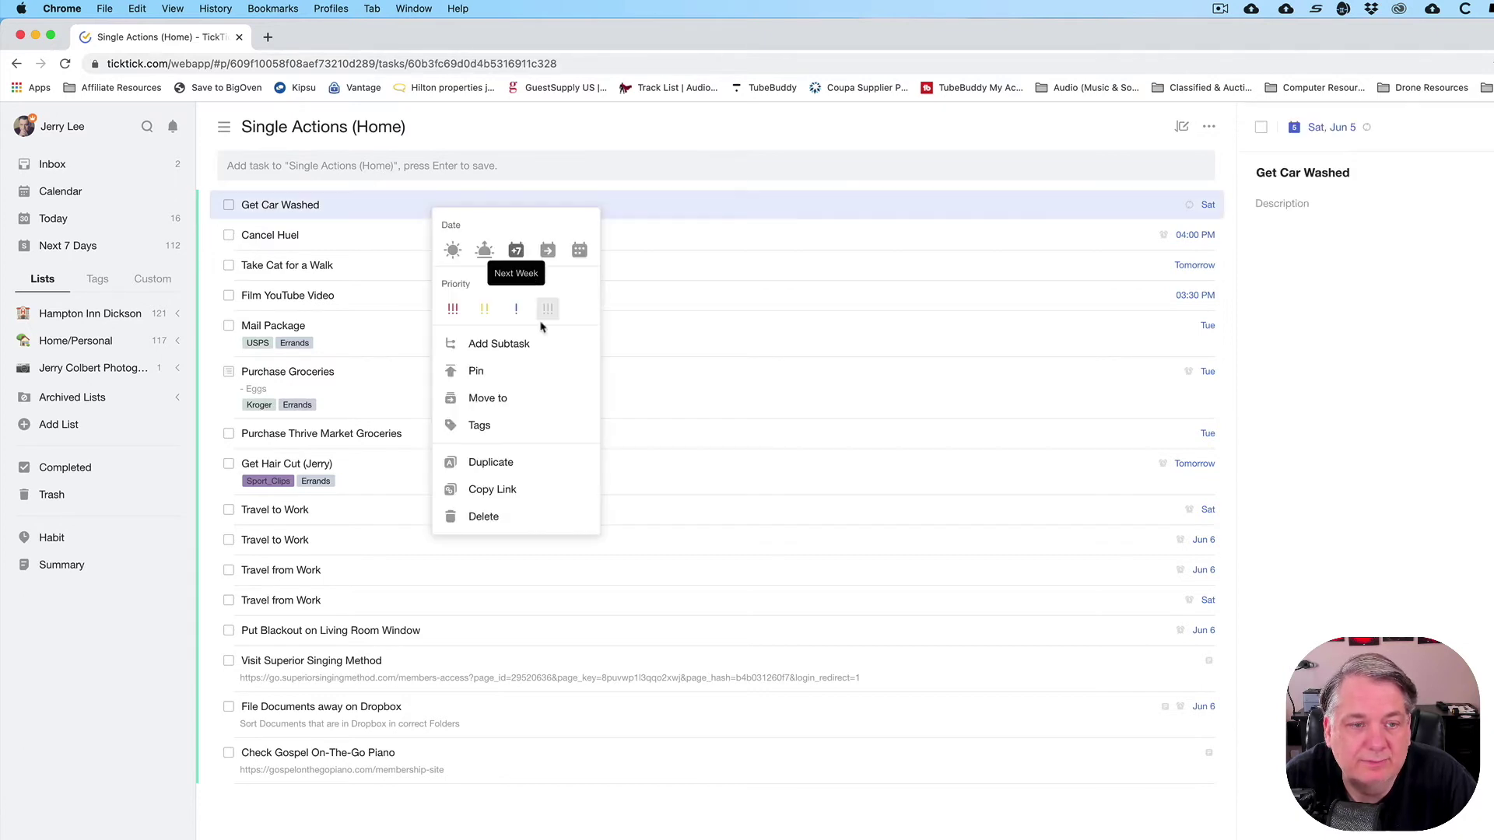
mouse_move(521, 404)
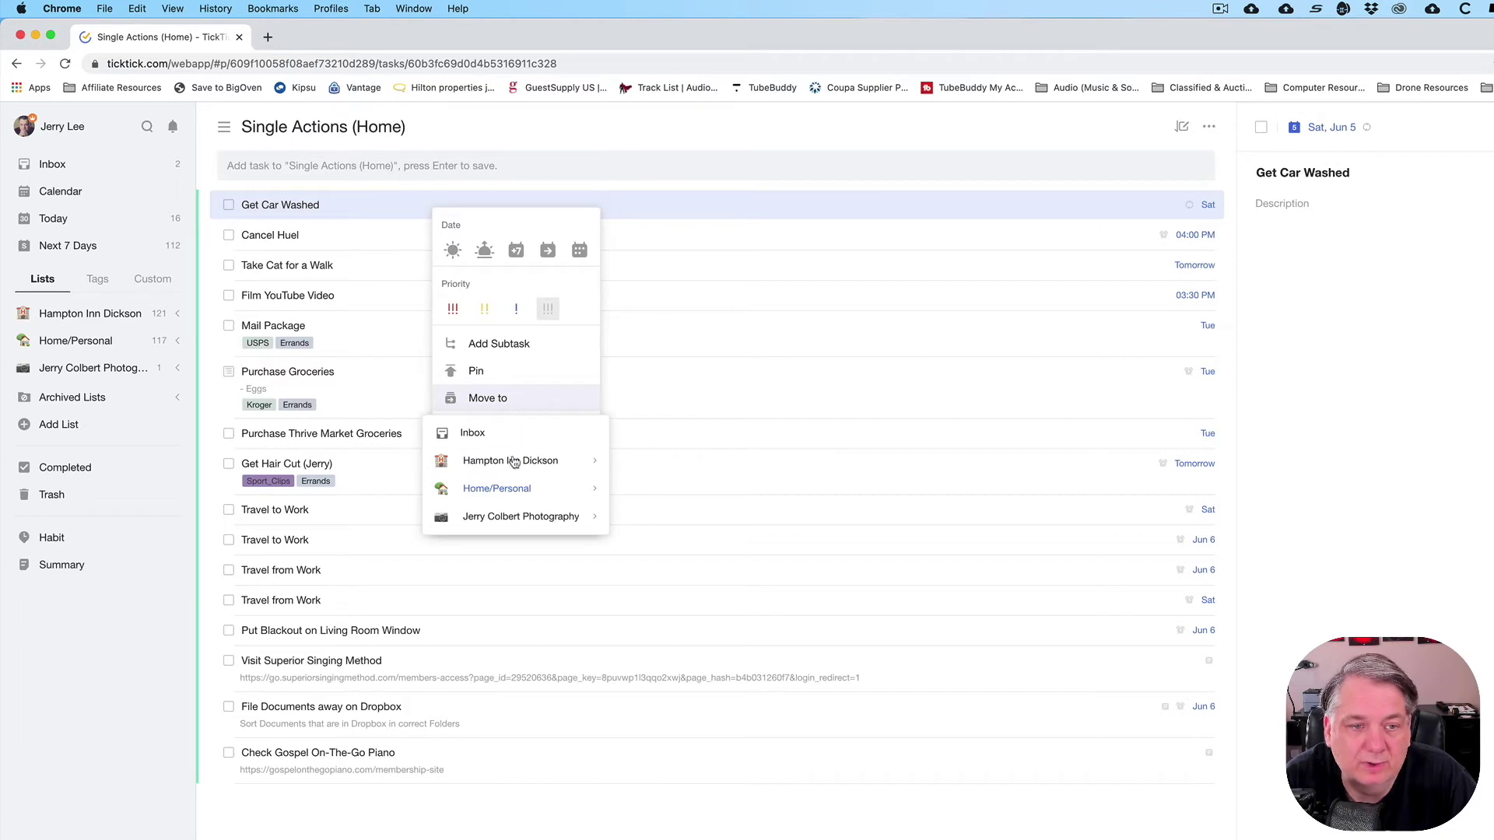
mouse_move(562, 494)
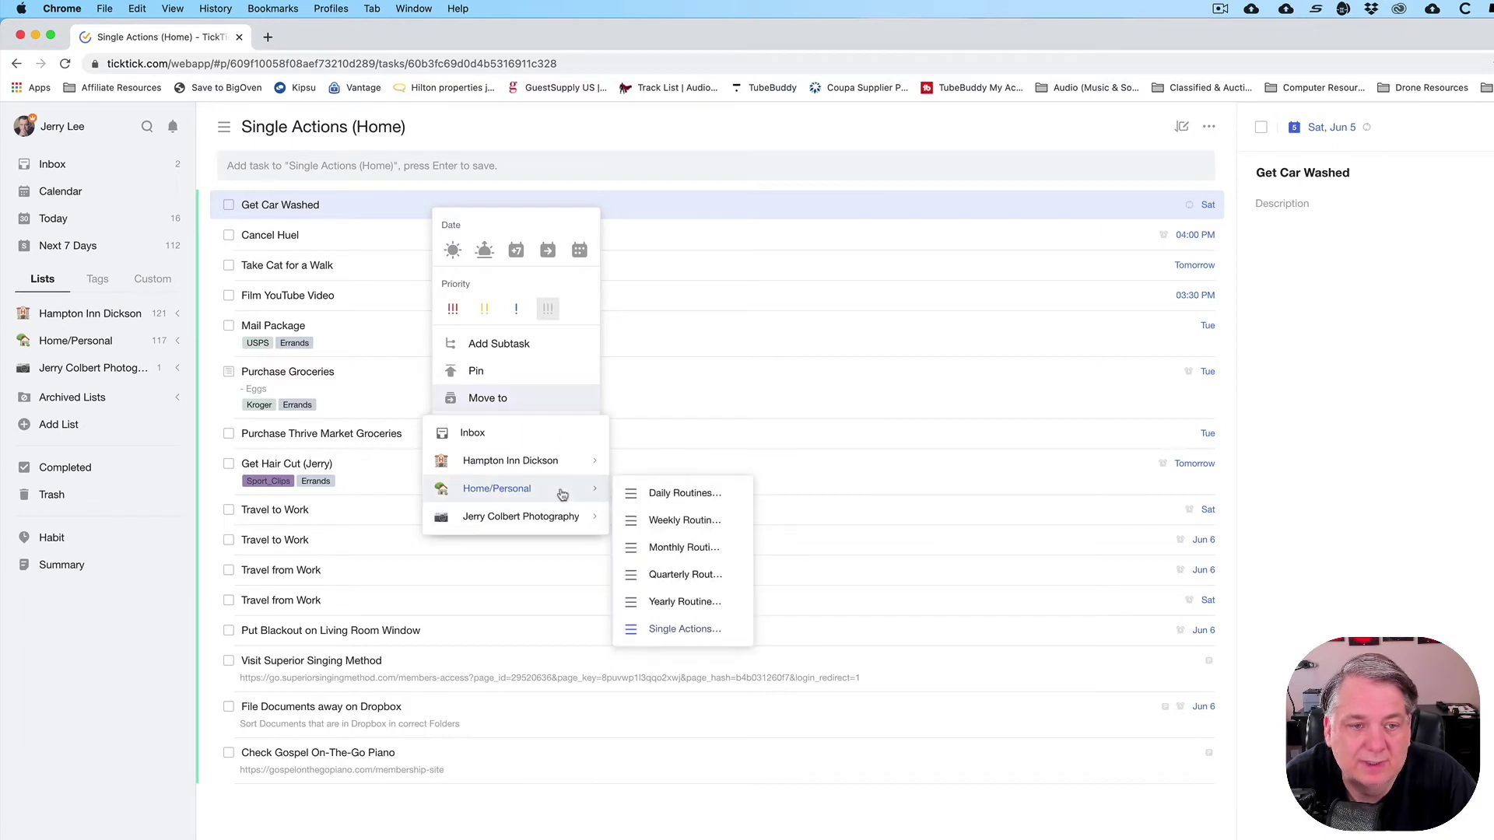
click(709, 551)
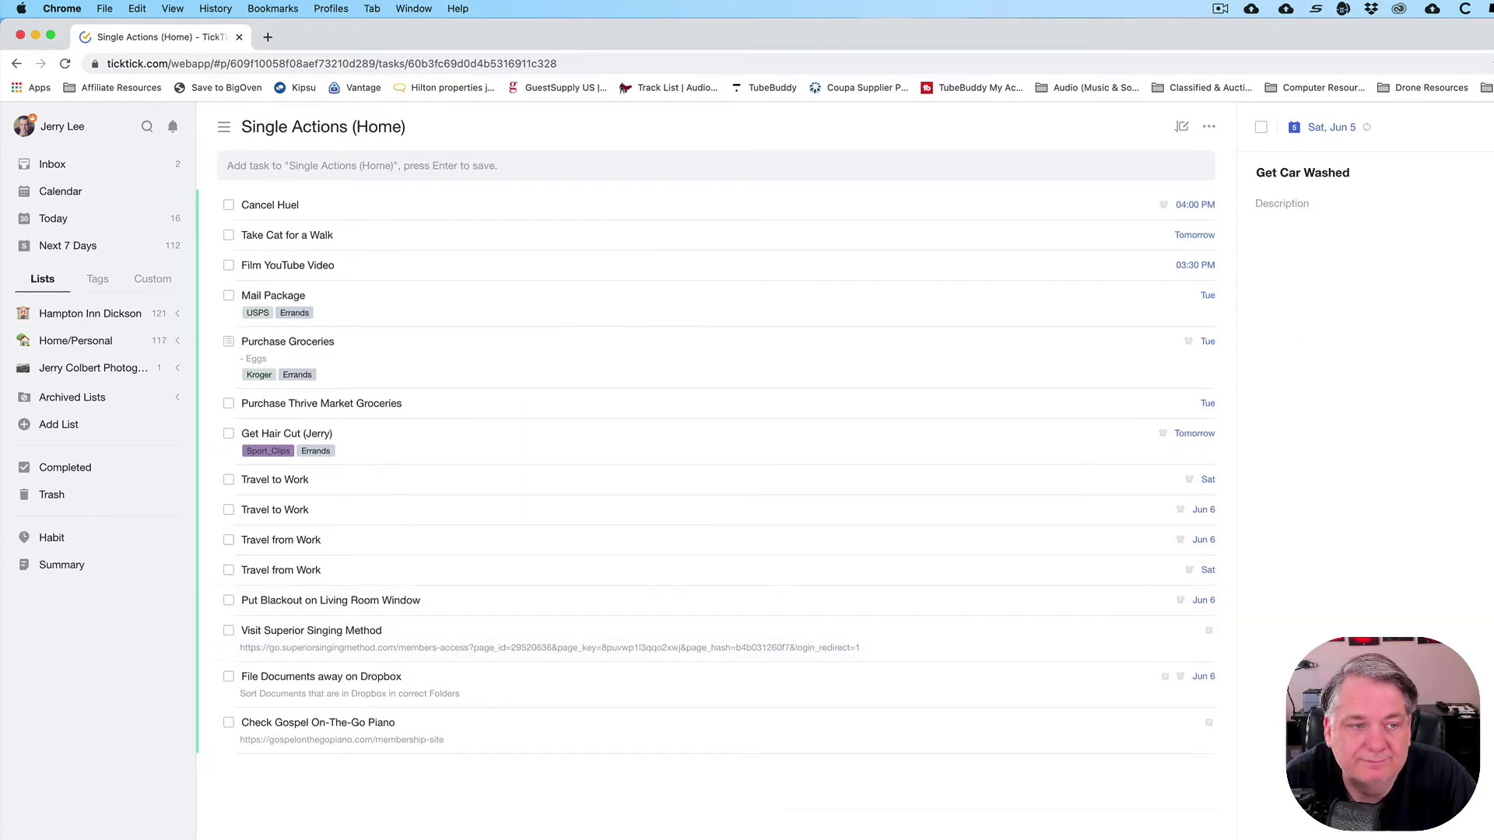
Return to the Inbox, search all tasks for "car wash", and snooze the Cancel Huel reminder.
click(78, 165)
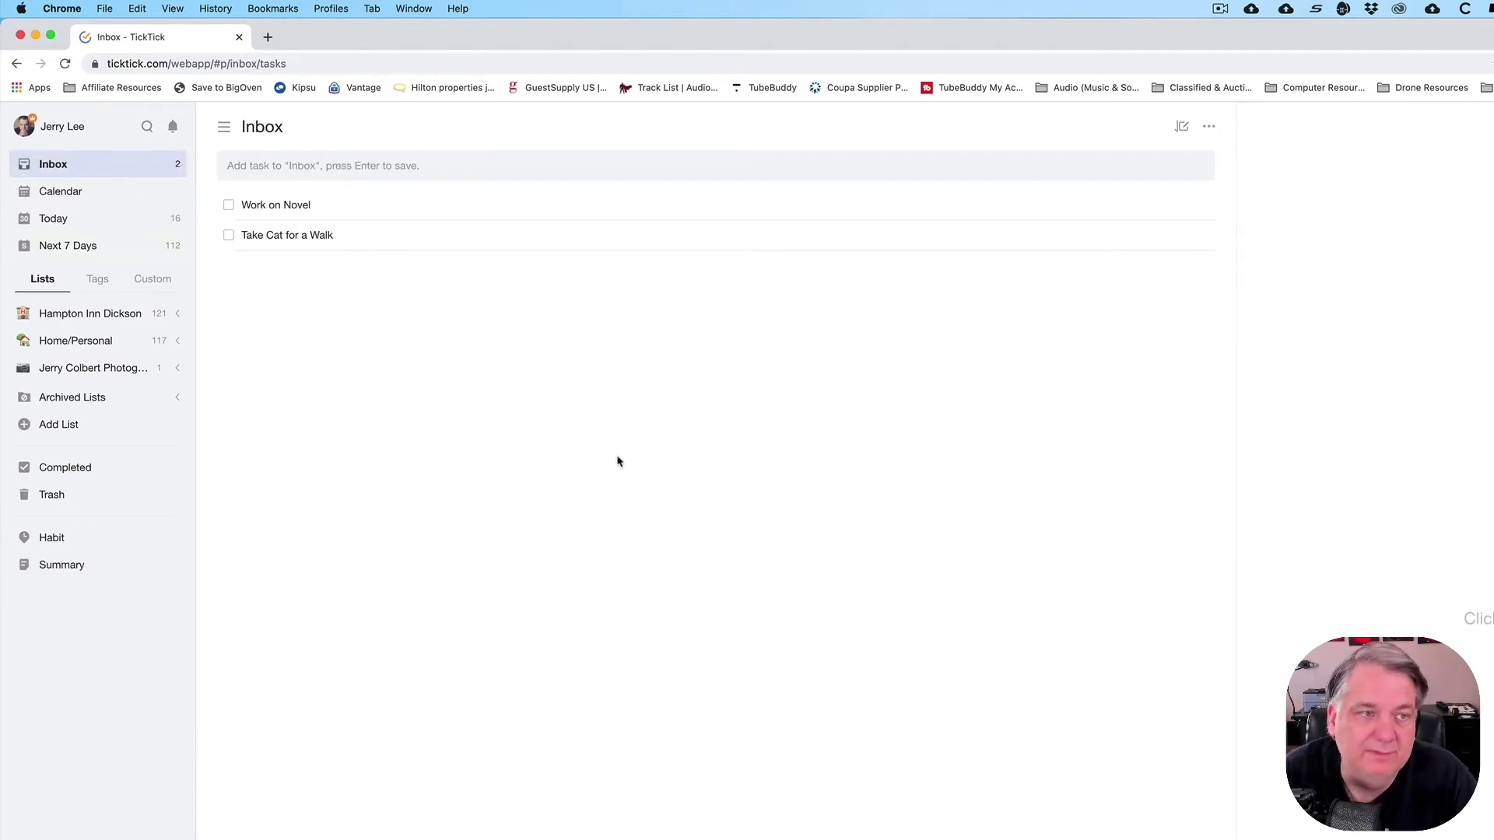
click(147, 126)
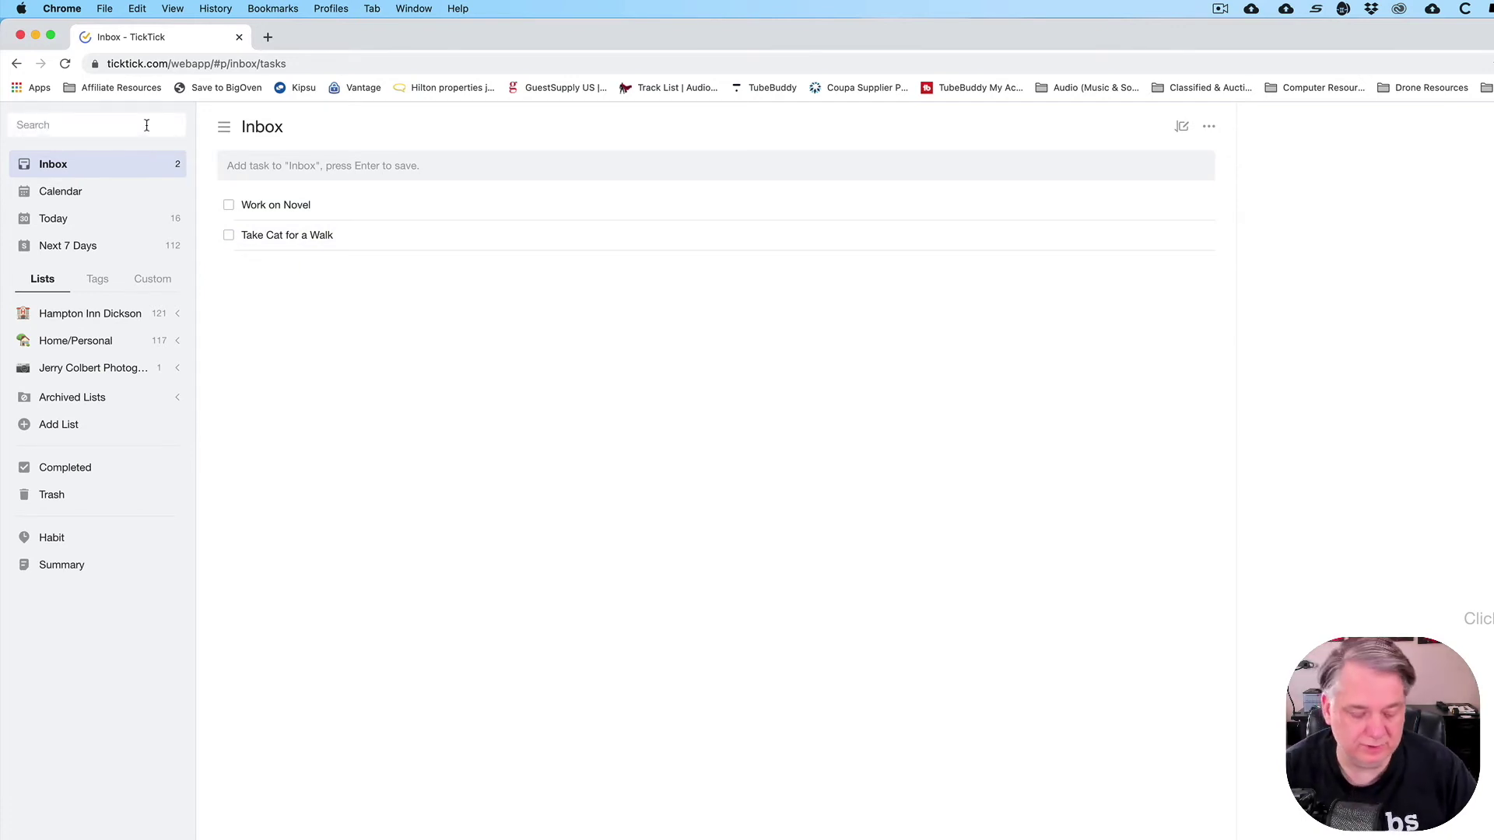
text(car wash)
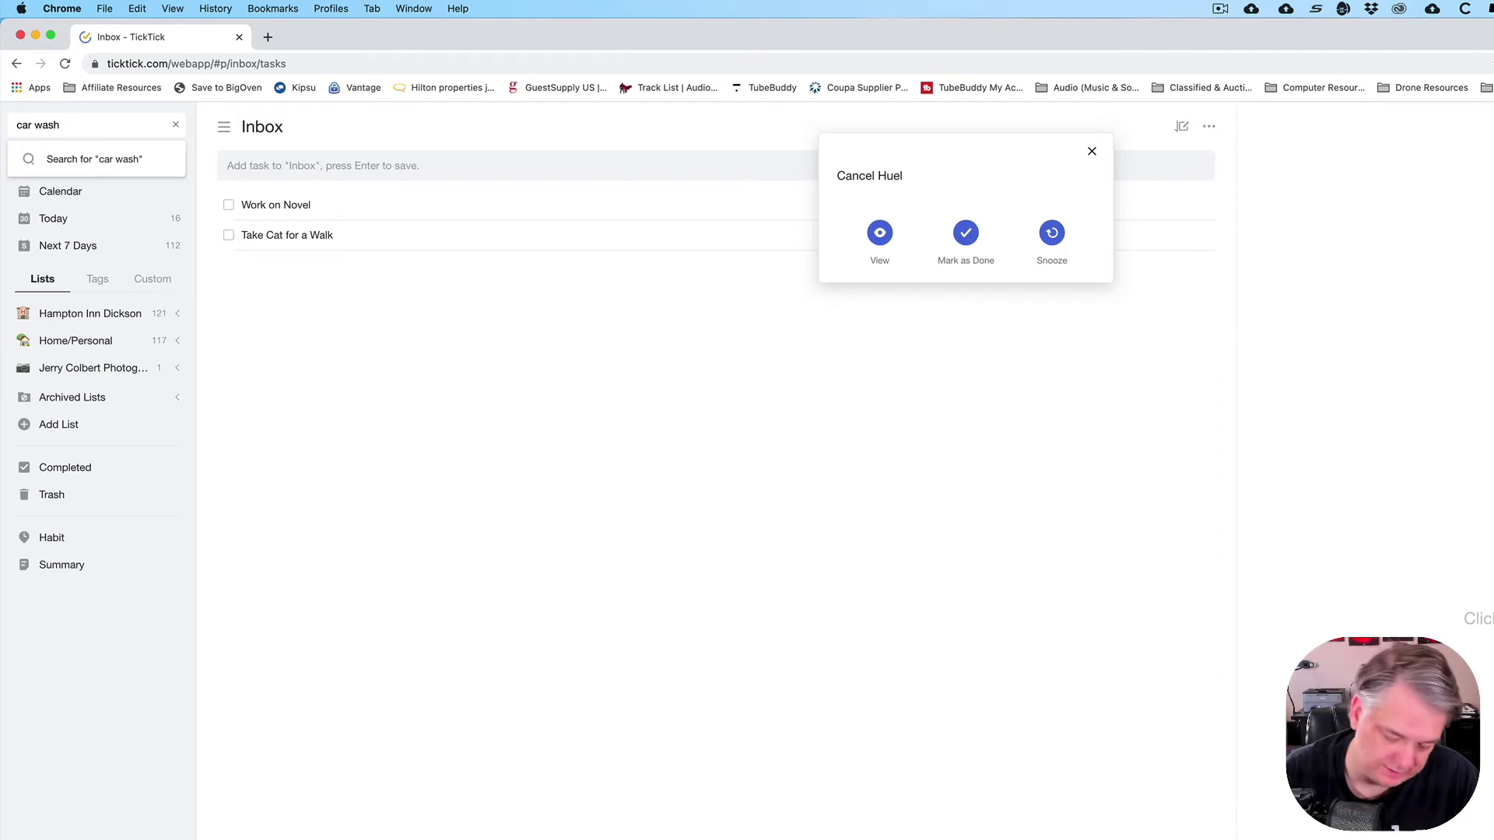
key(Return)
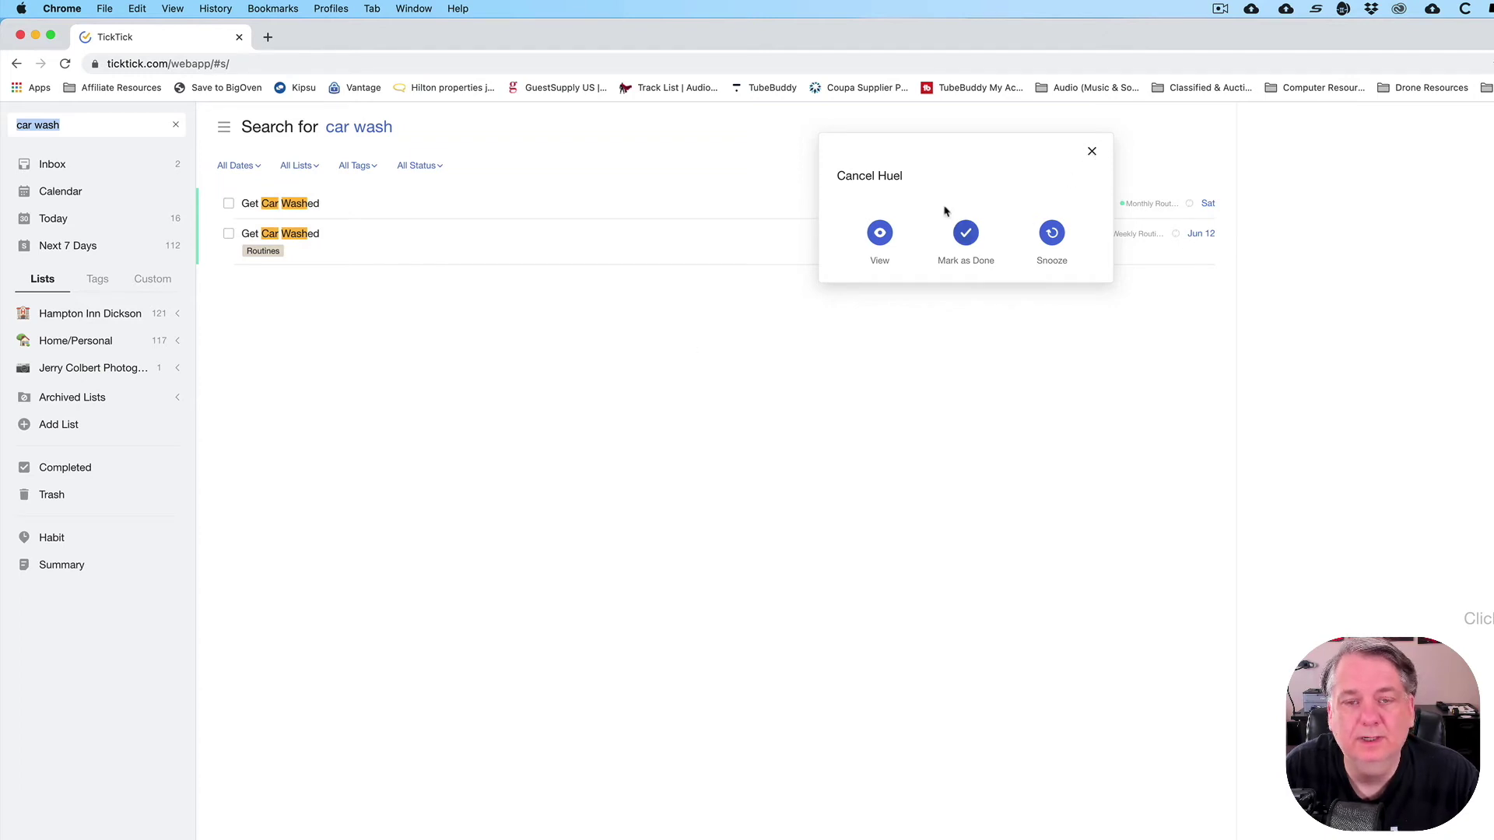
click(1052, 233)
click(1043, 269)
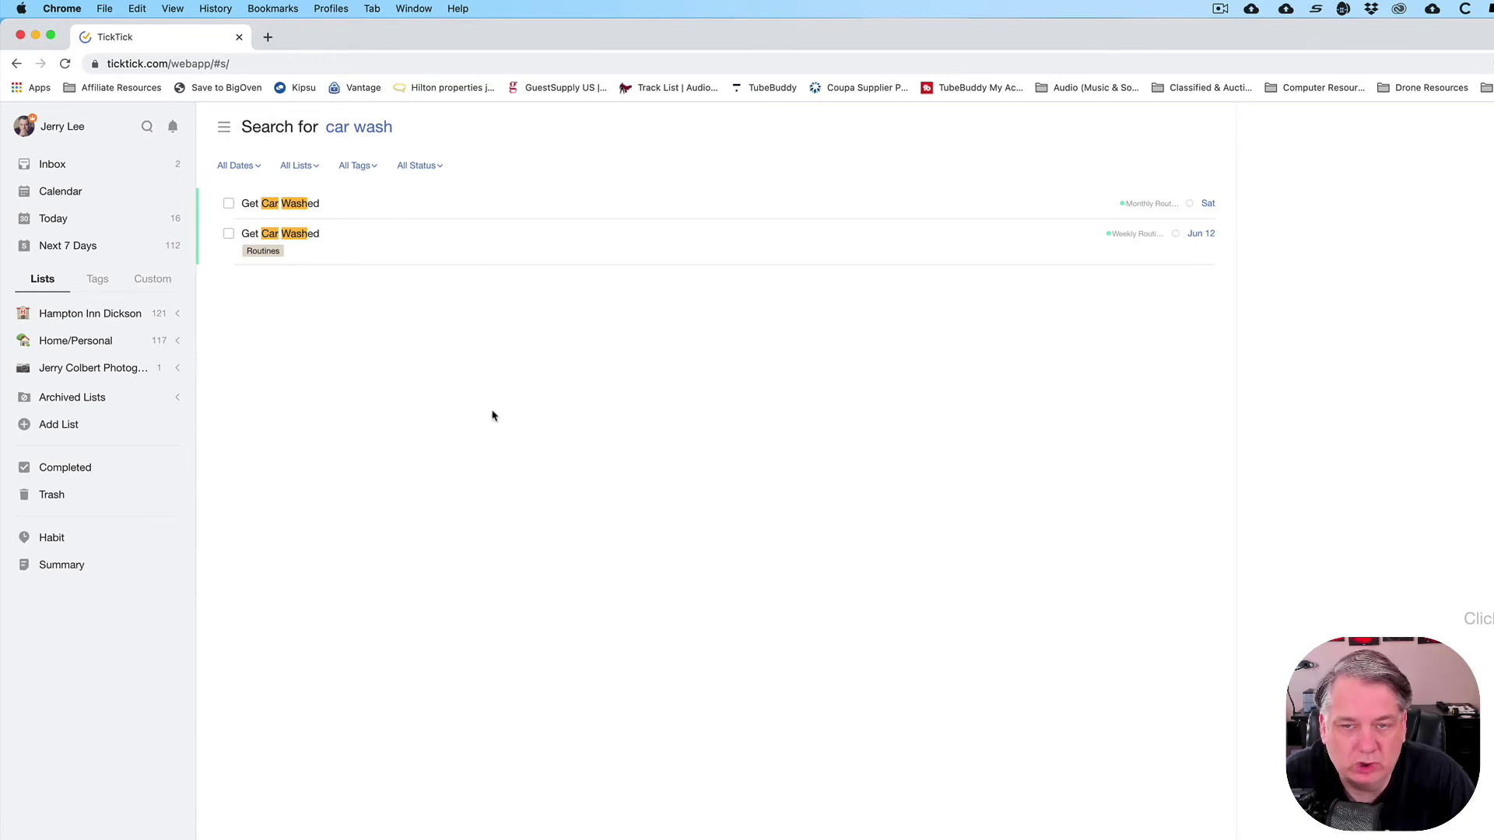
Delete the Get Car Washed task belonging to Monthly Routines from the search results.
click(557, 204)
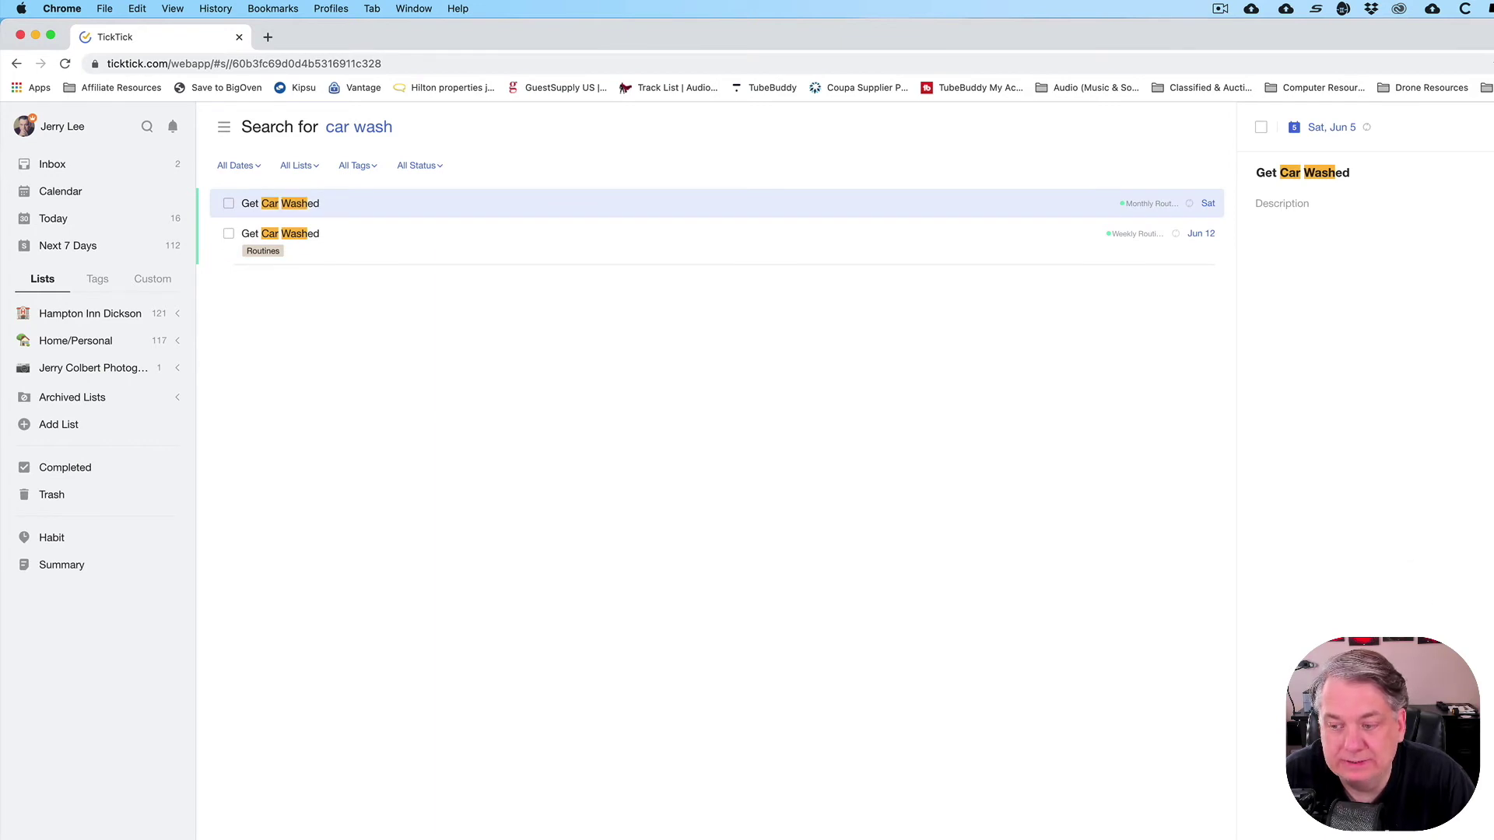
key(BackSpace)
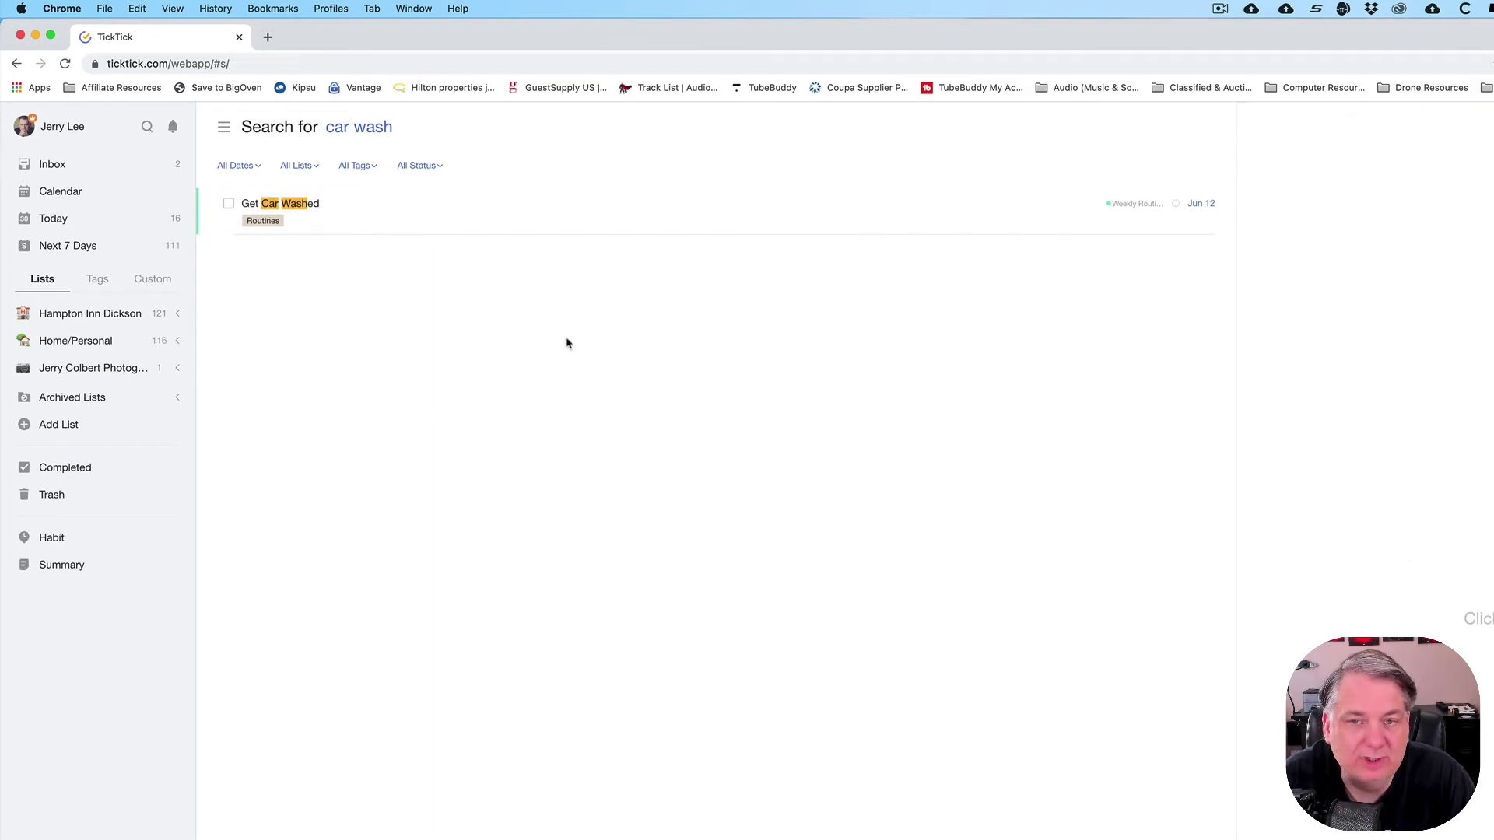
Examine the date and duration settings for the Work on Novel task in the Inbox without assigning a due date.
click(101, 164)
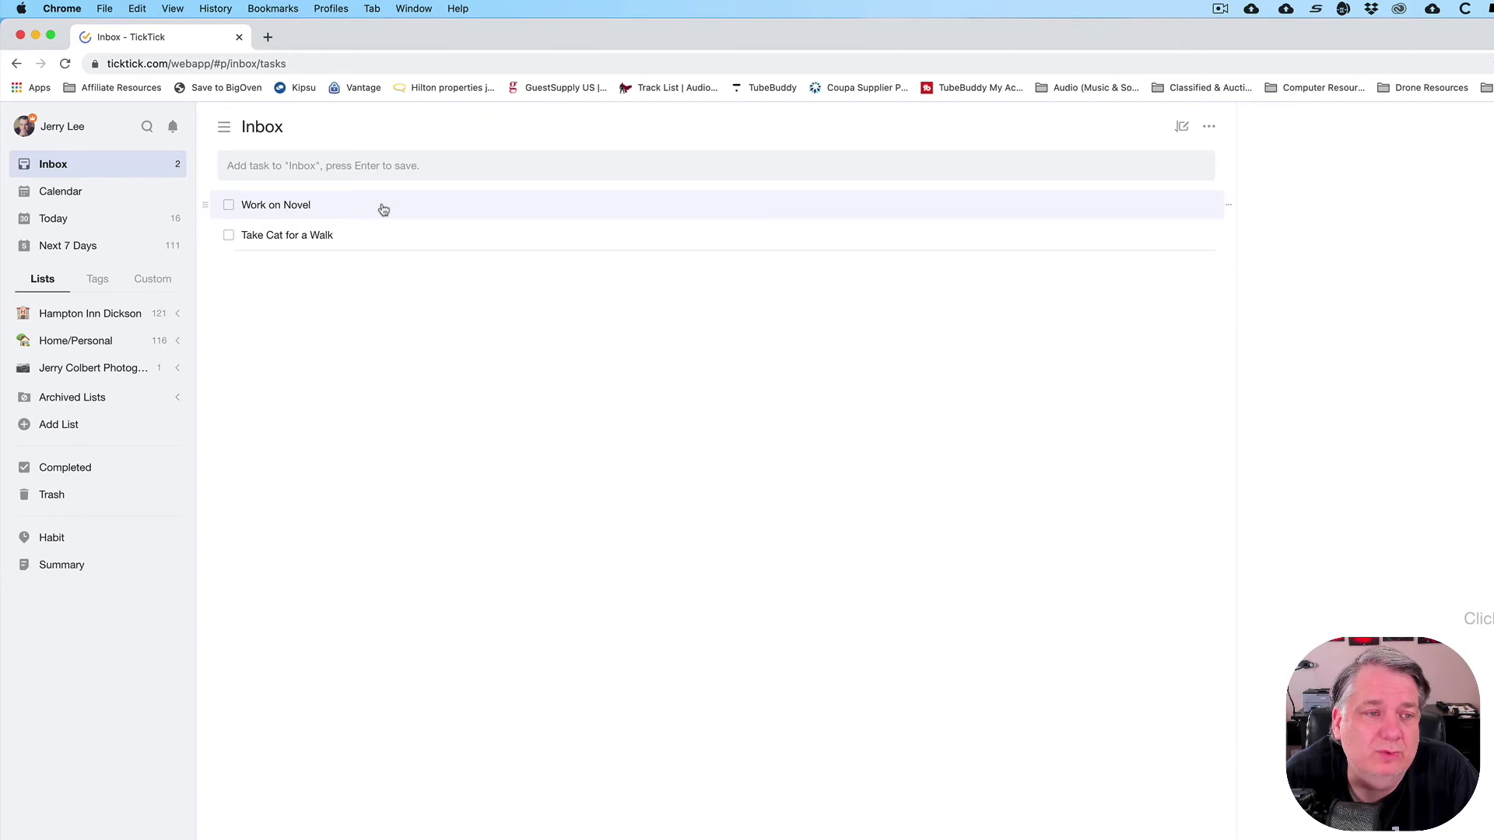
click(351, 213)
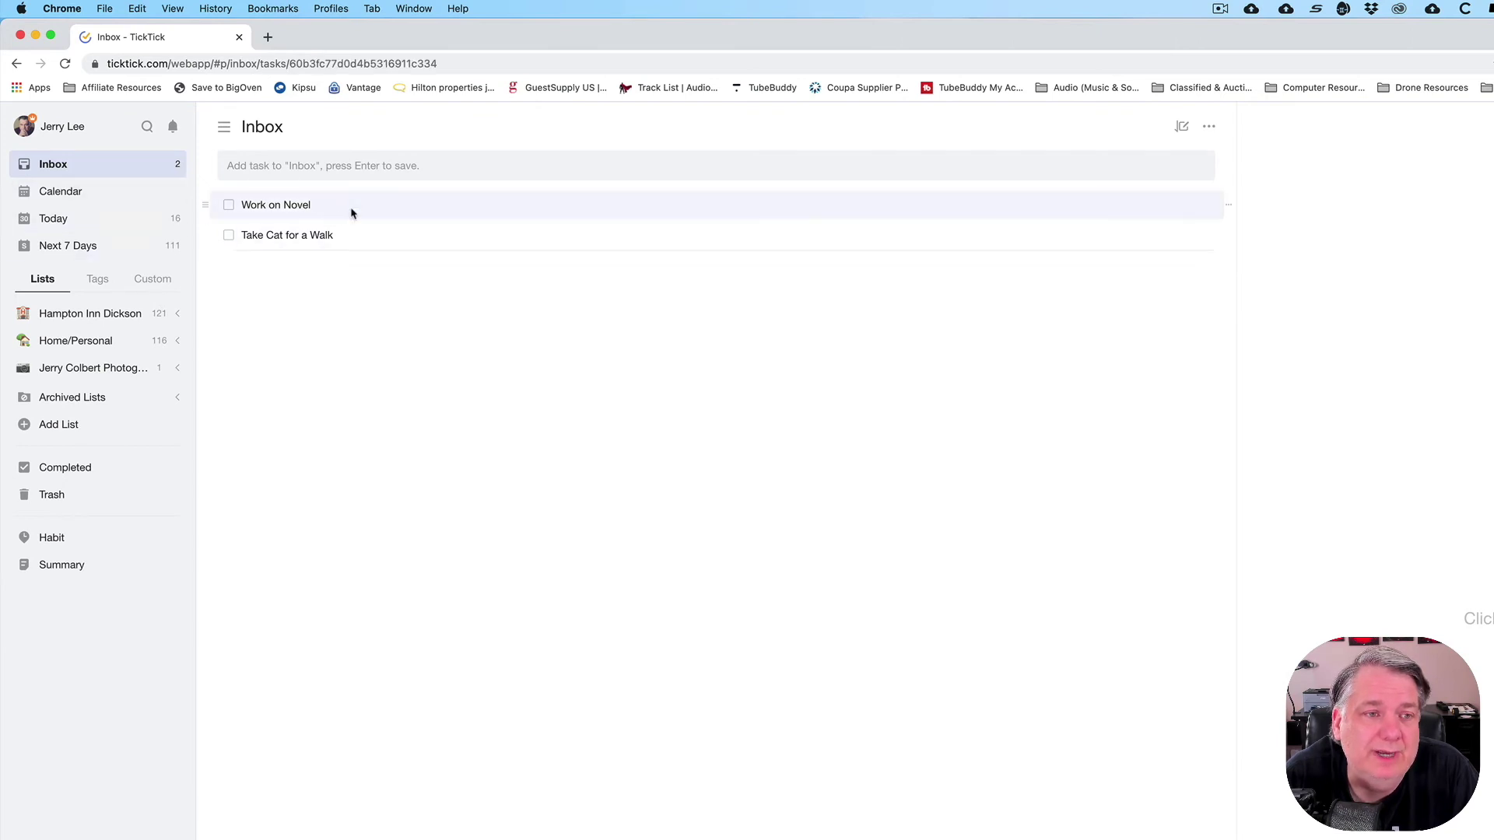
right_click(351, 213)
click(468, 256)
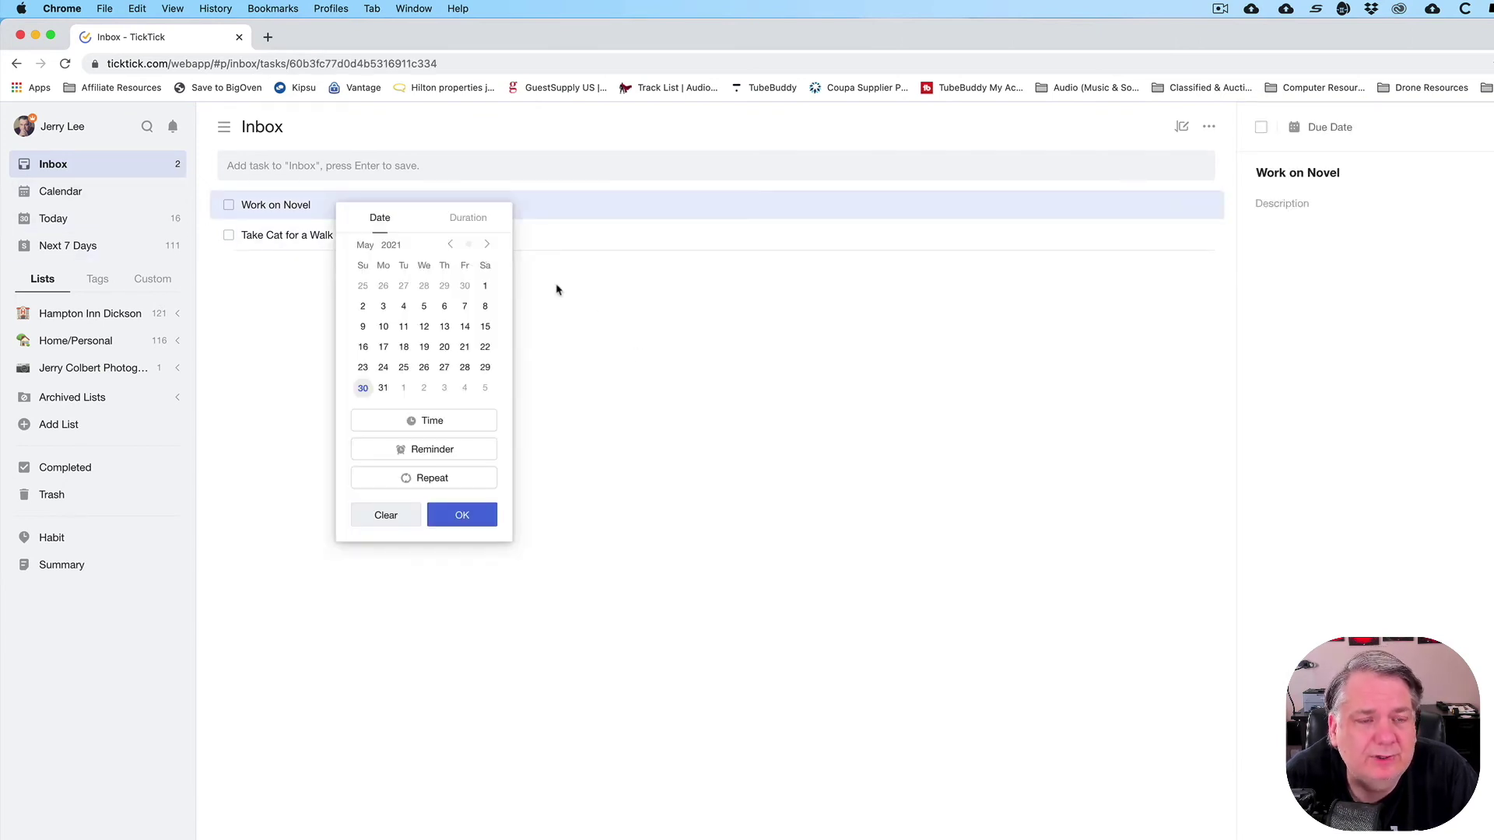
click(468, 218)
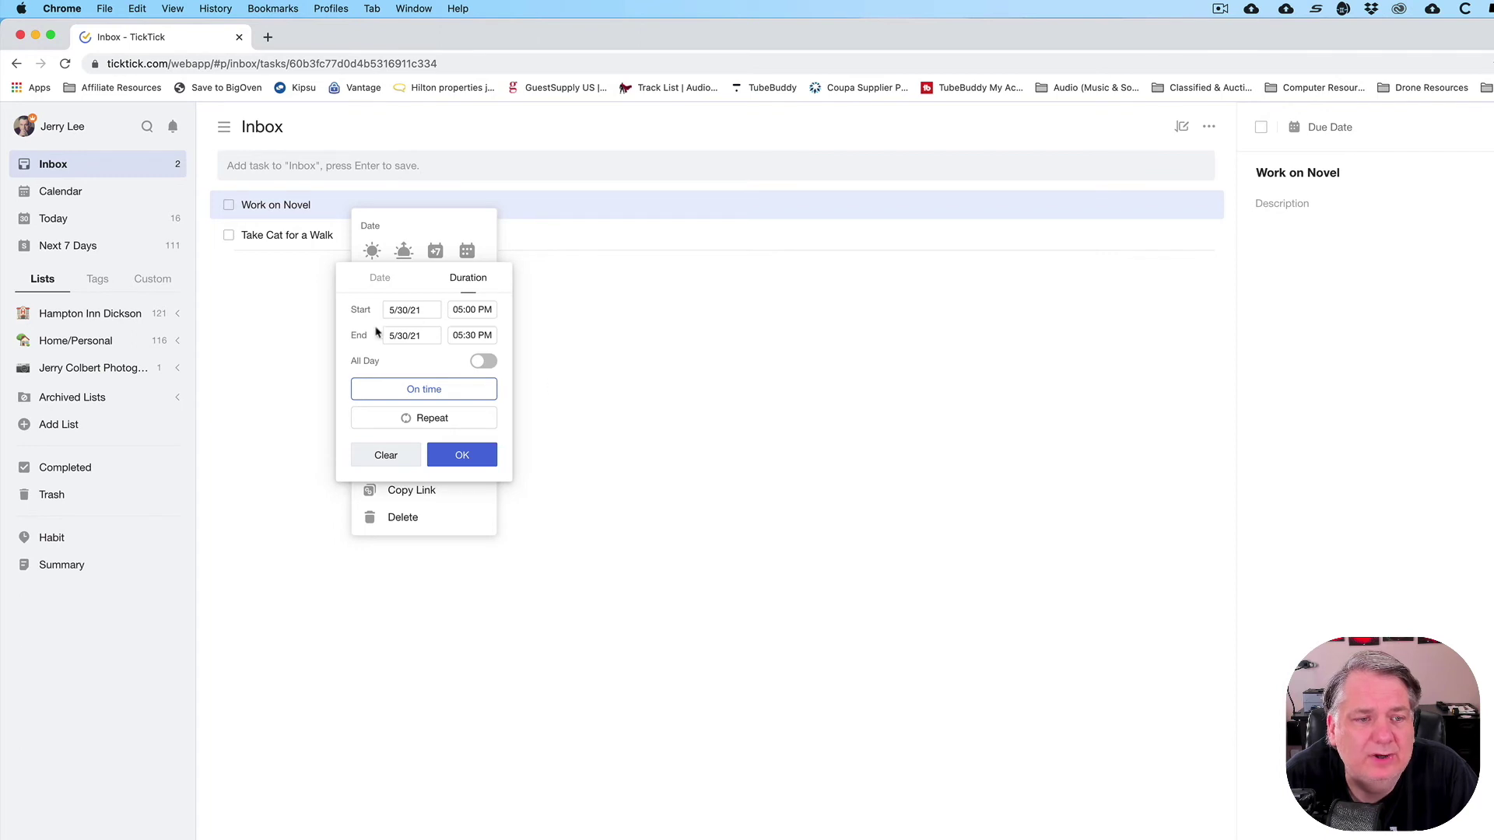
click(386, 461)
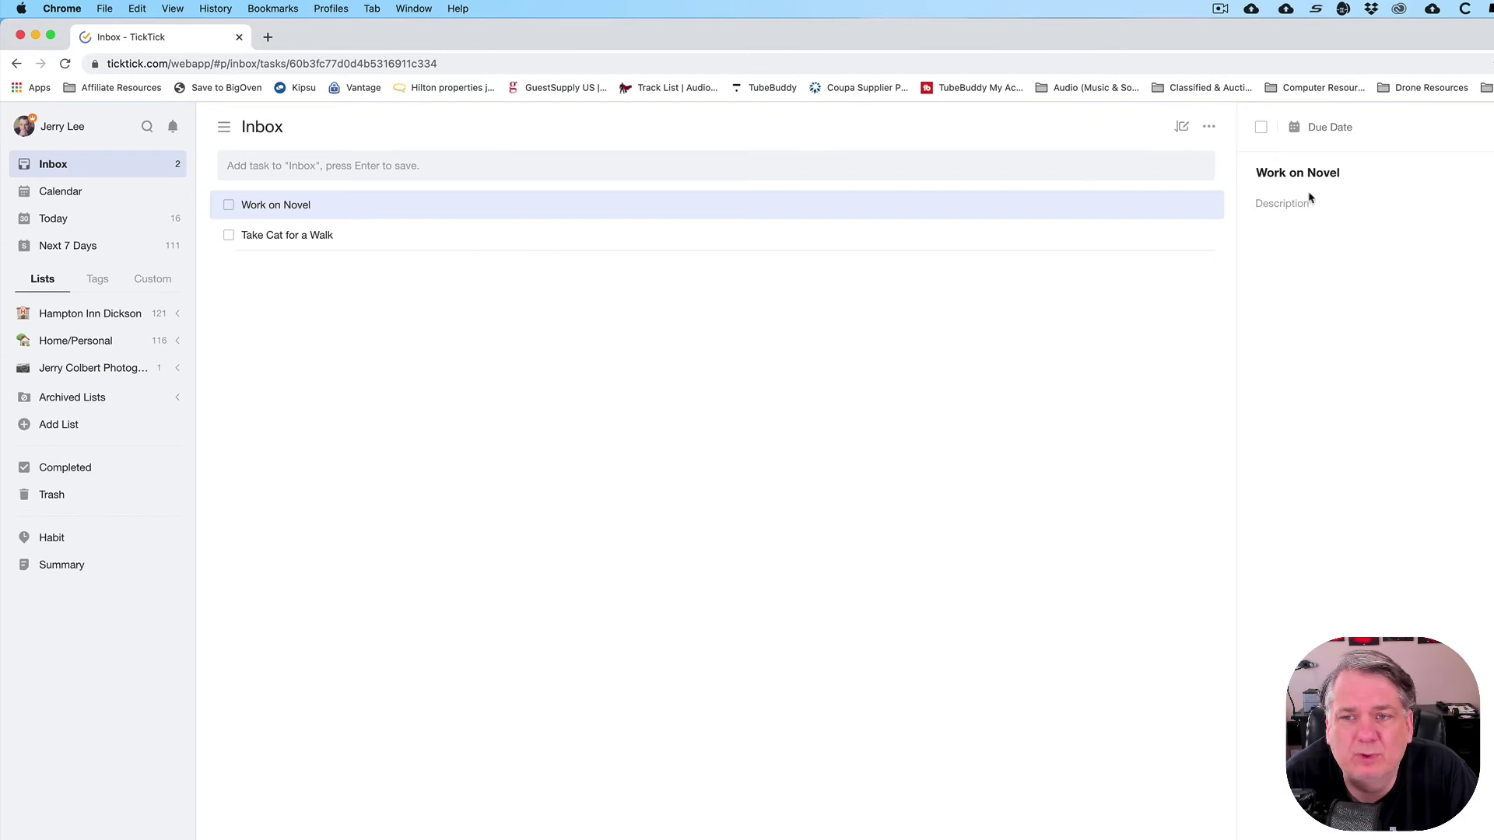
click(1333, 127)
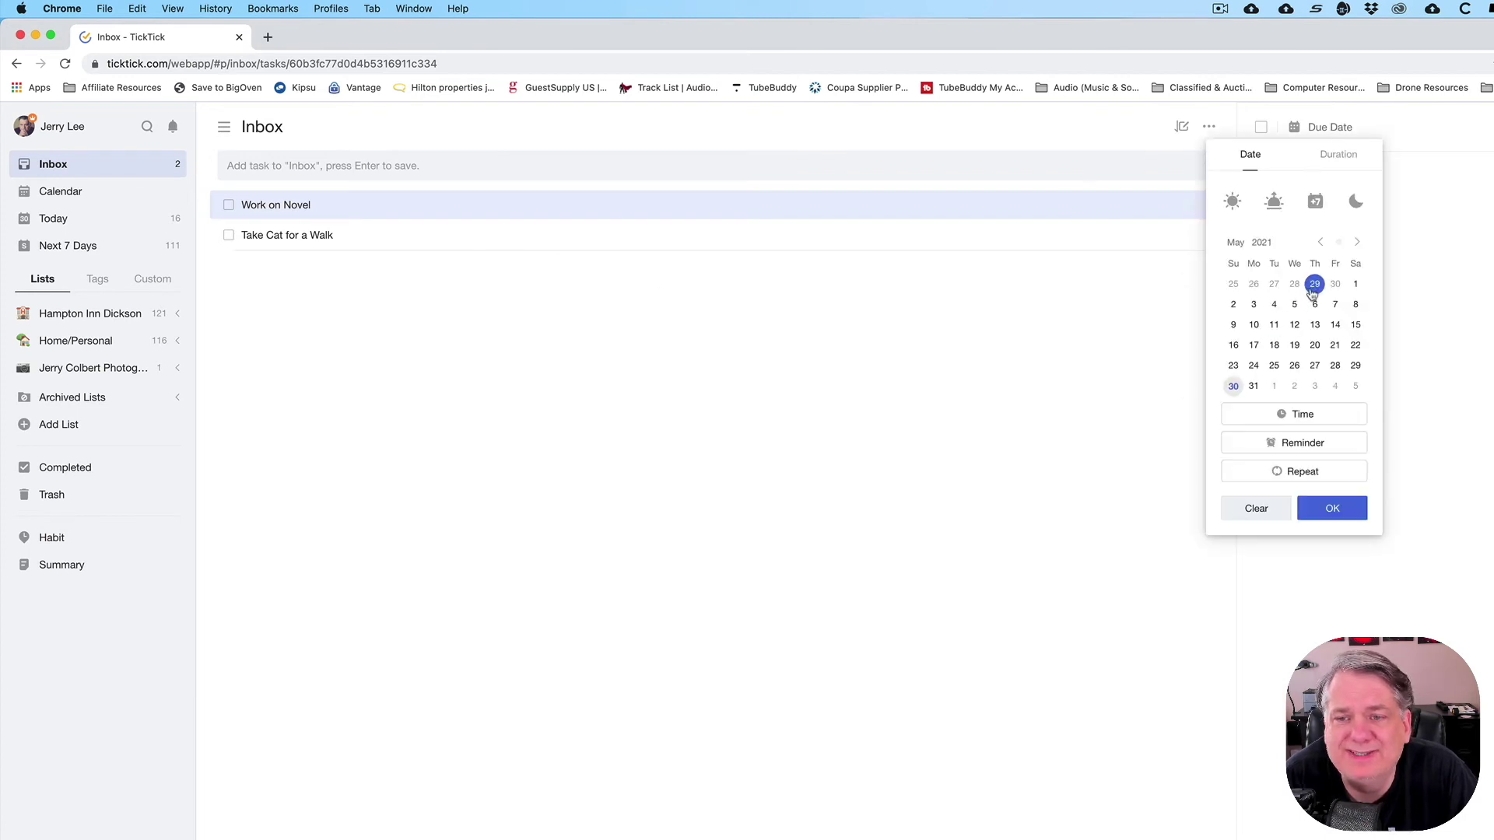
click(587, 434)
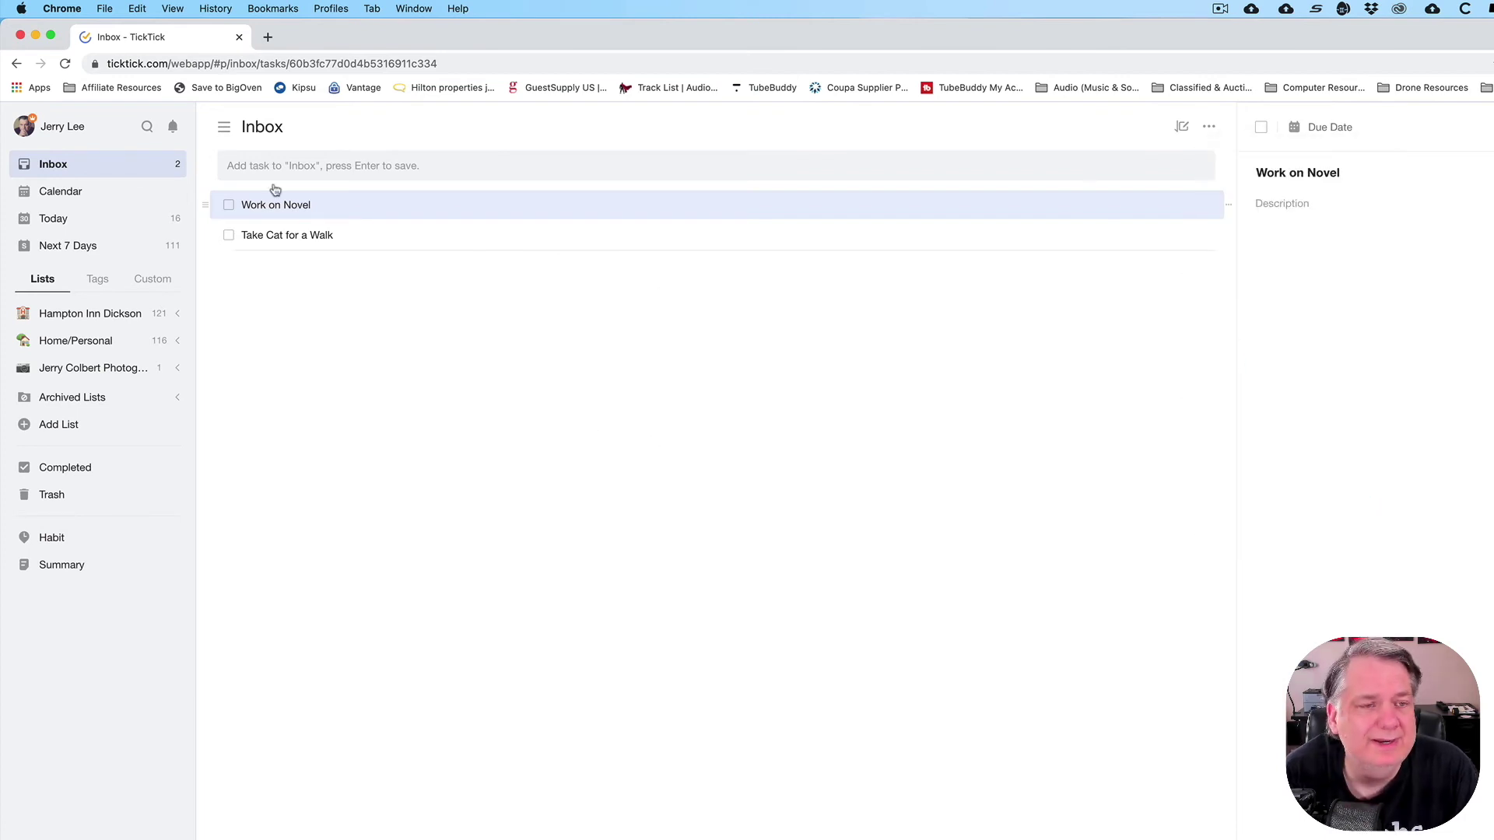
Rename the Work on Novel task as "Work on Novel today".
click(344, 209)
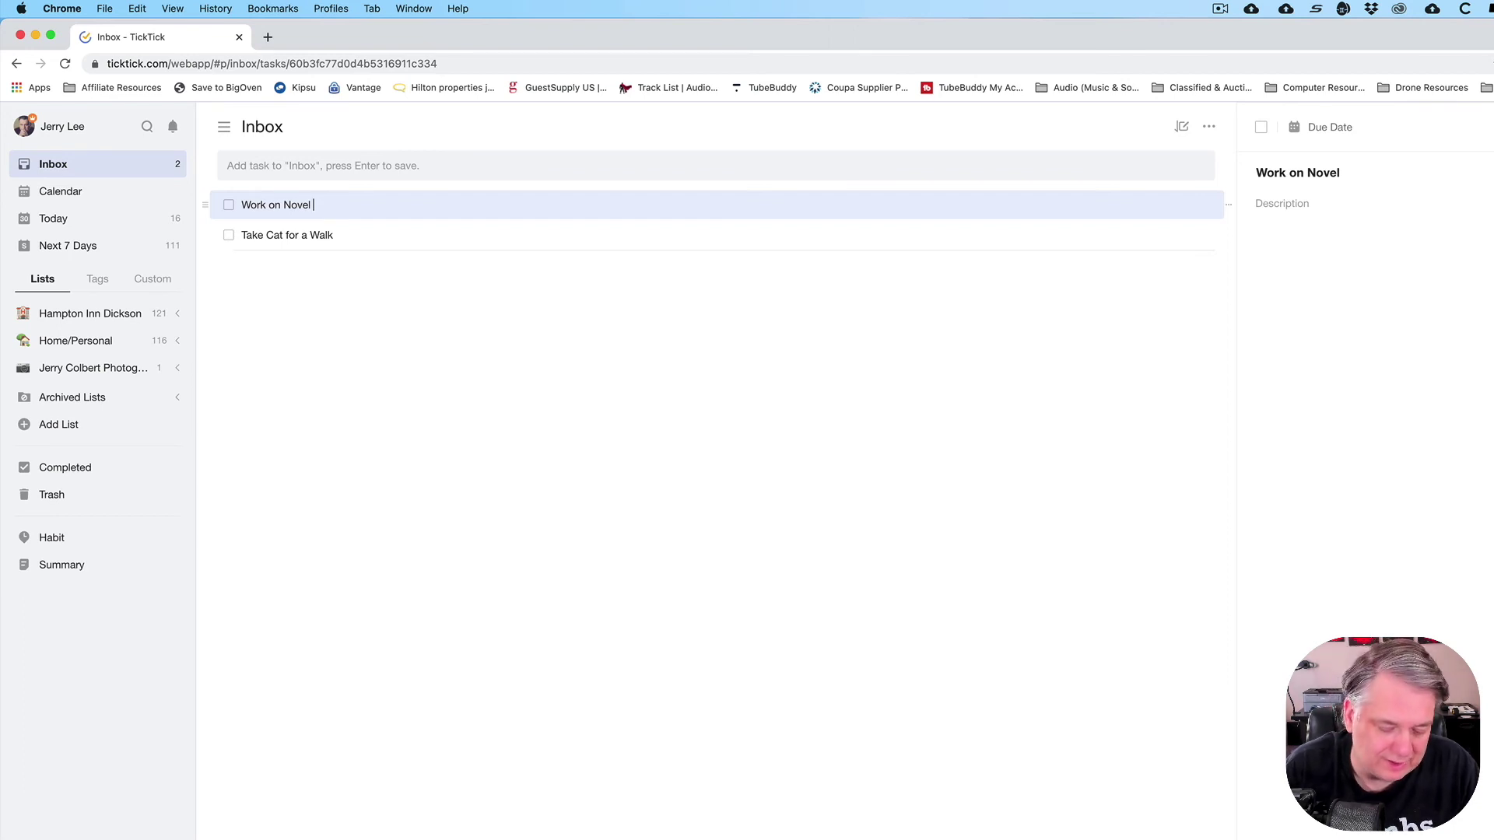
text(today)
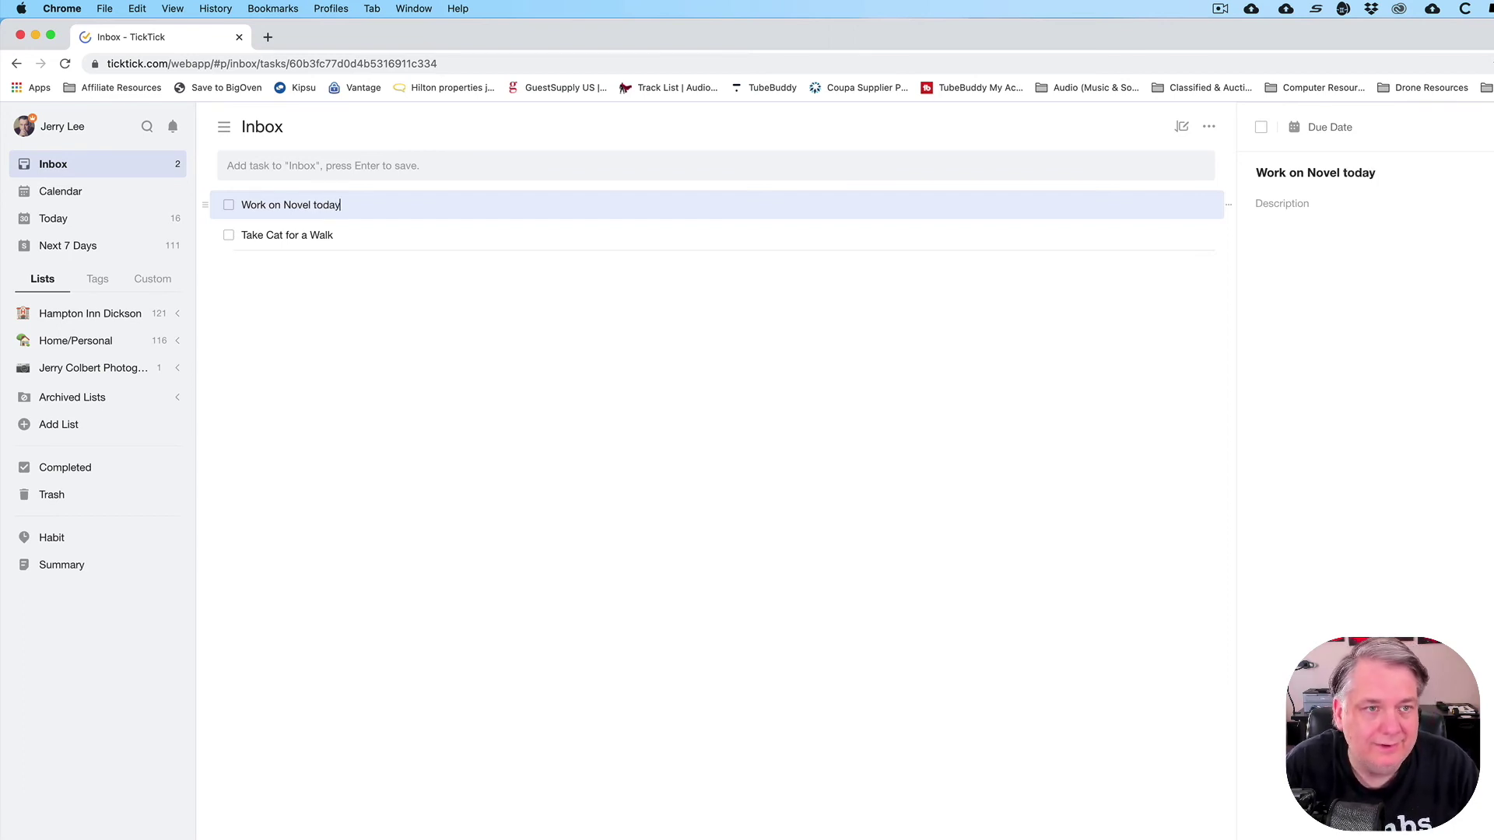
key(Return)
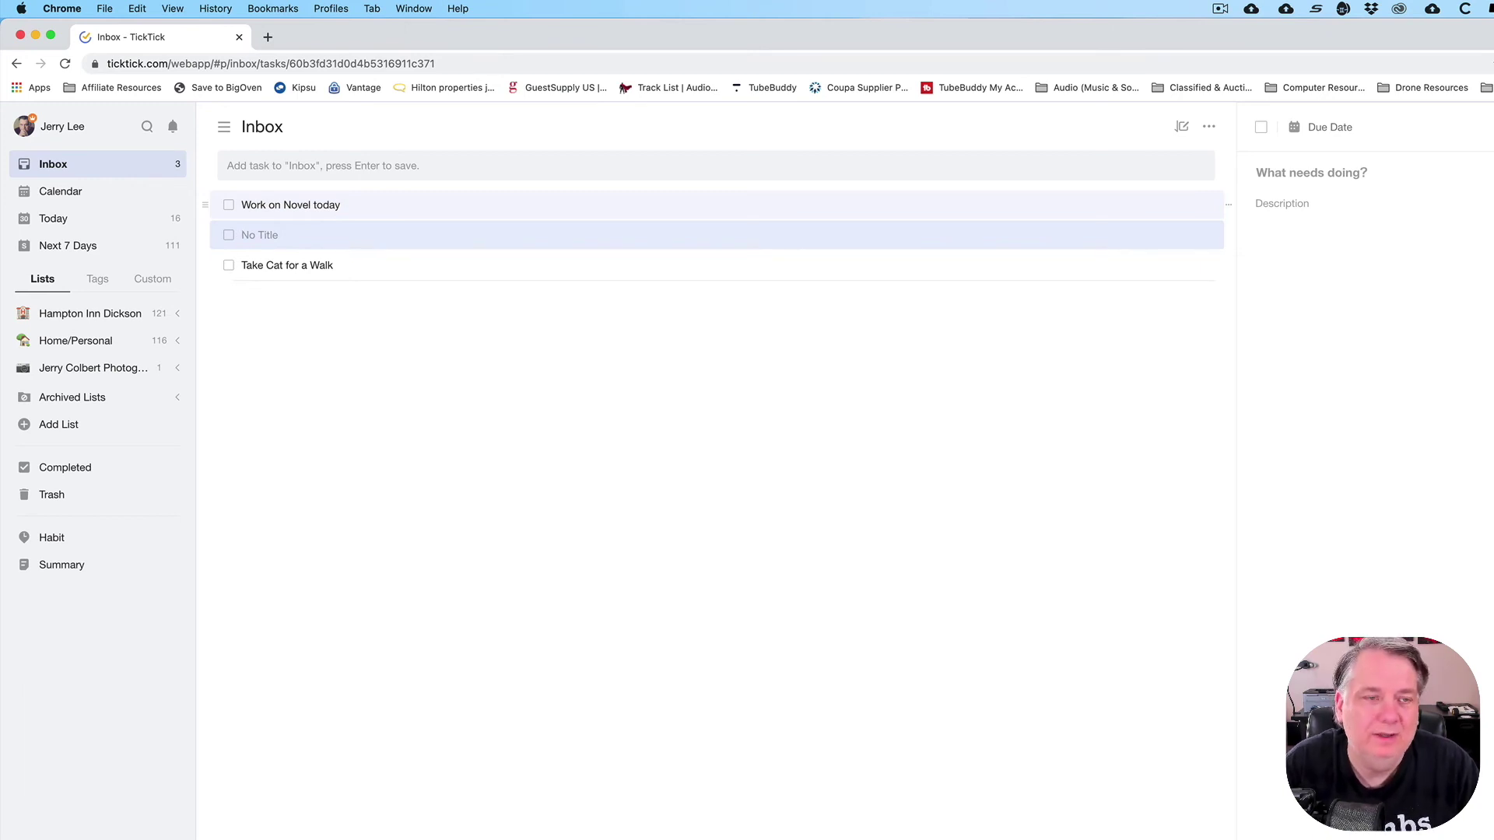
Delete the Work on Novel today, untitled, and Take Cat for a Walk tasks from the Inbox.
click(393, 207)
right_click(396, 208)
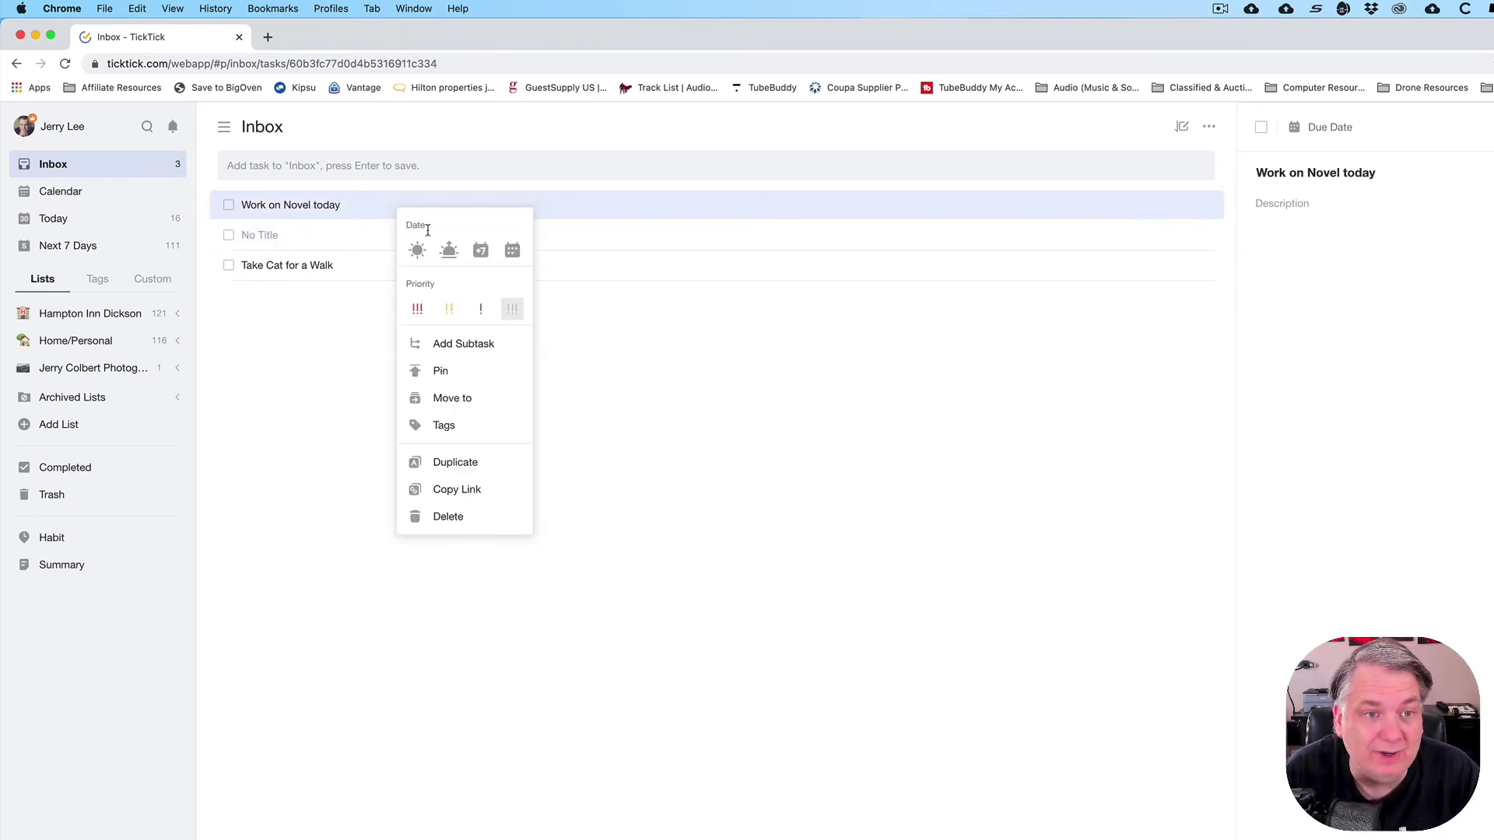
click(468, 518)
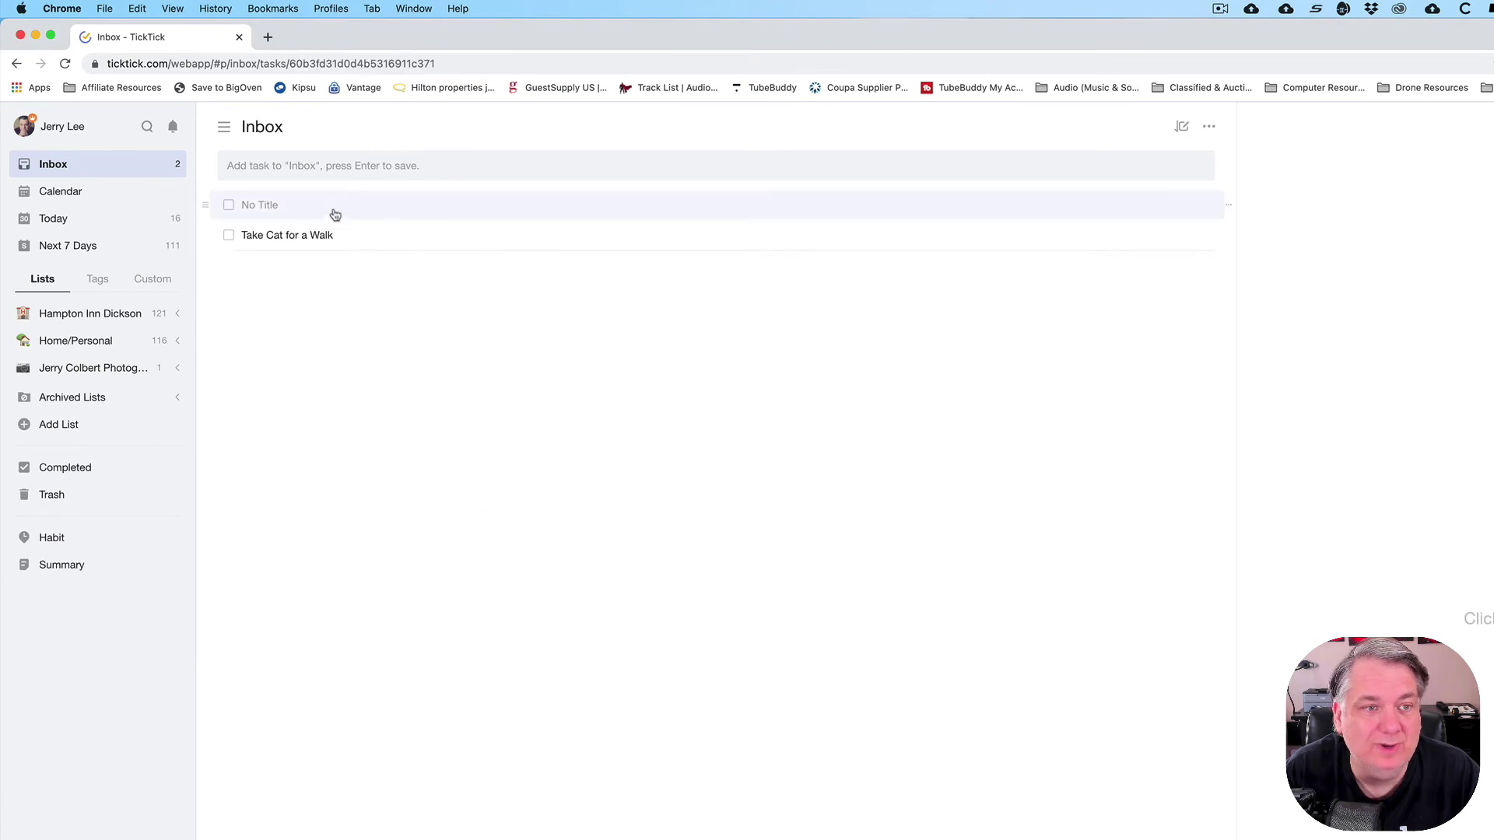
right_click(335, 213)
click(407, 518)
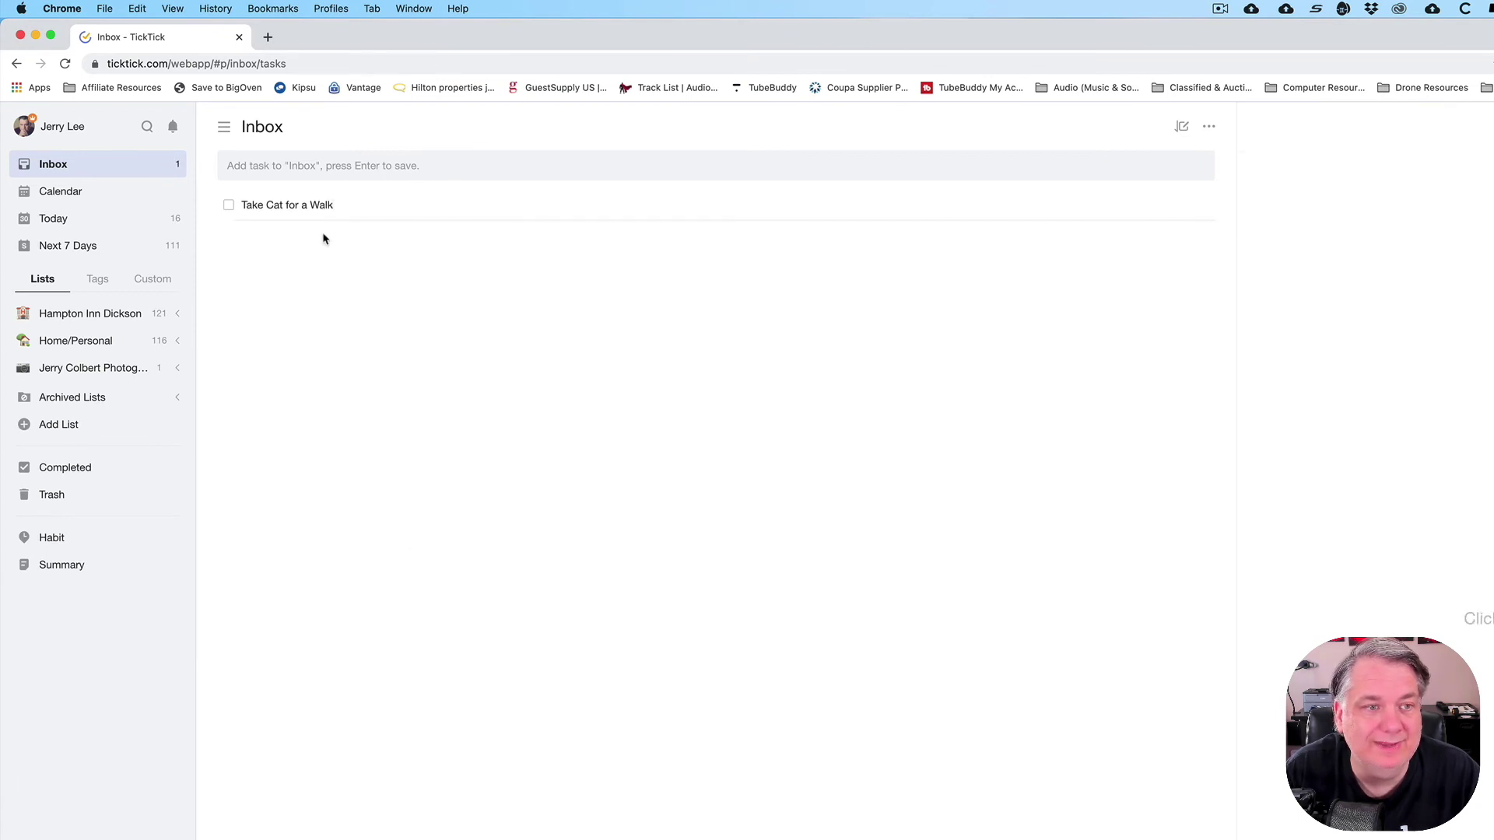
right_click(357, 211)
click(408, 518)
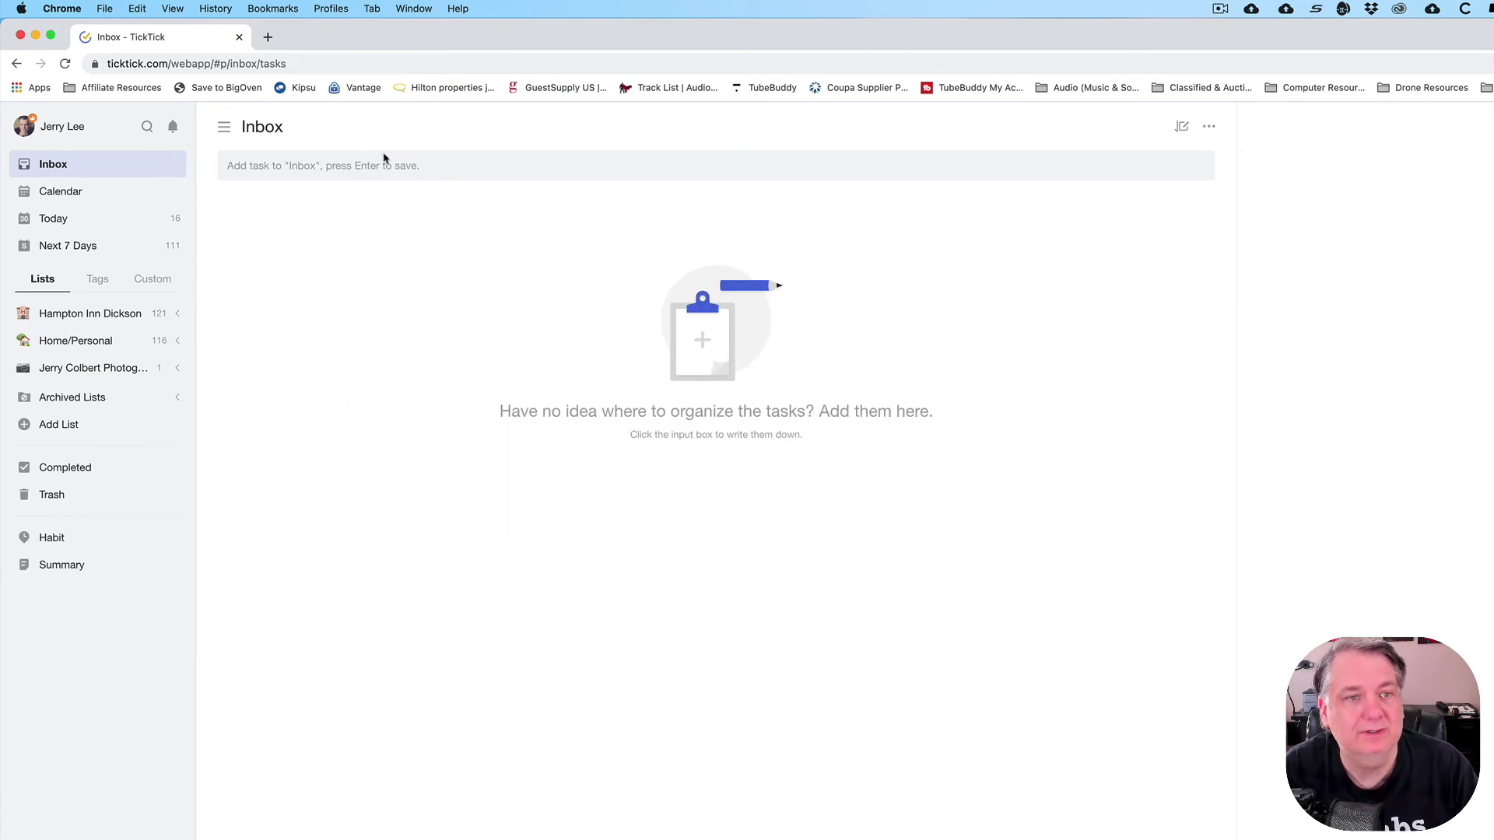
Add a Wash Car task due today to the Inbox, specifying the date within the task text as "Wash Car today".
click(376, 163)
text(Wa)
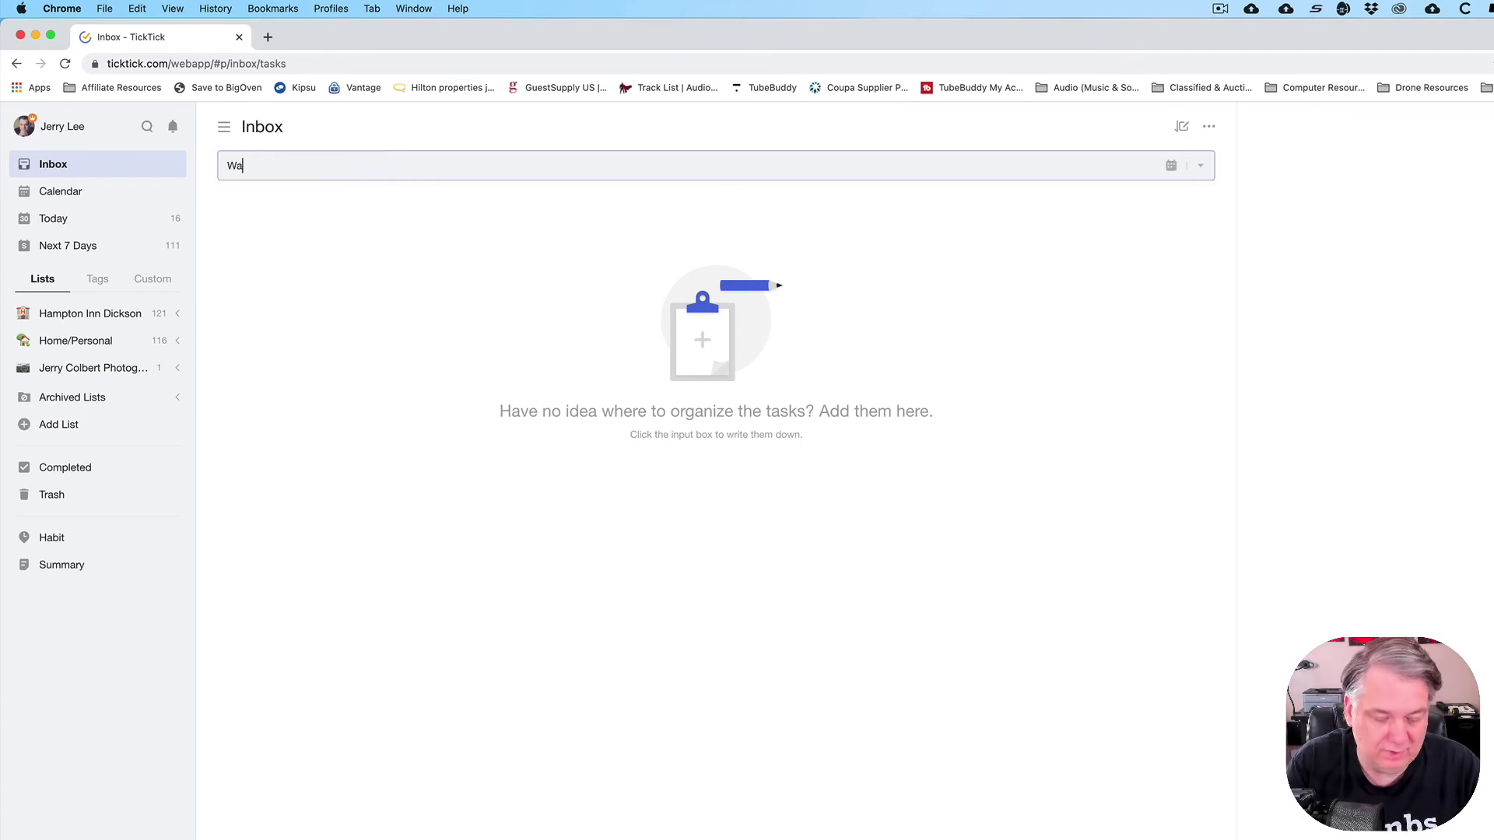
text(sh Car today)
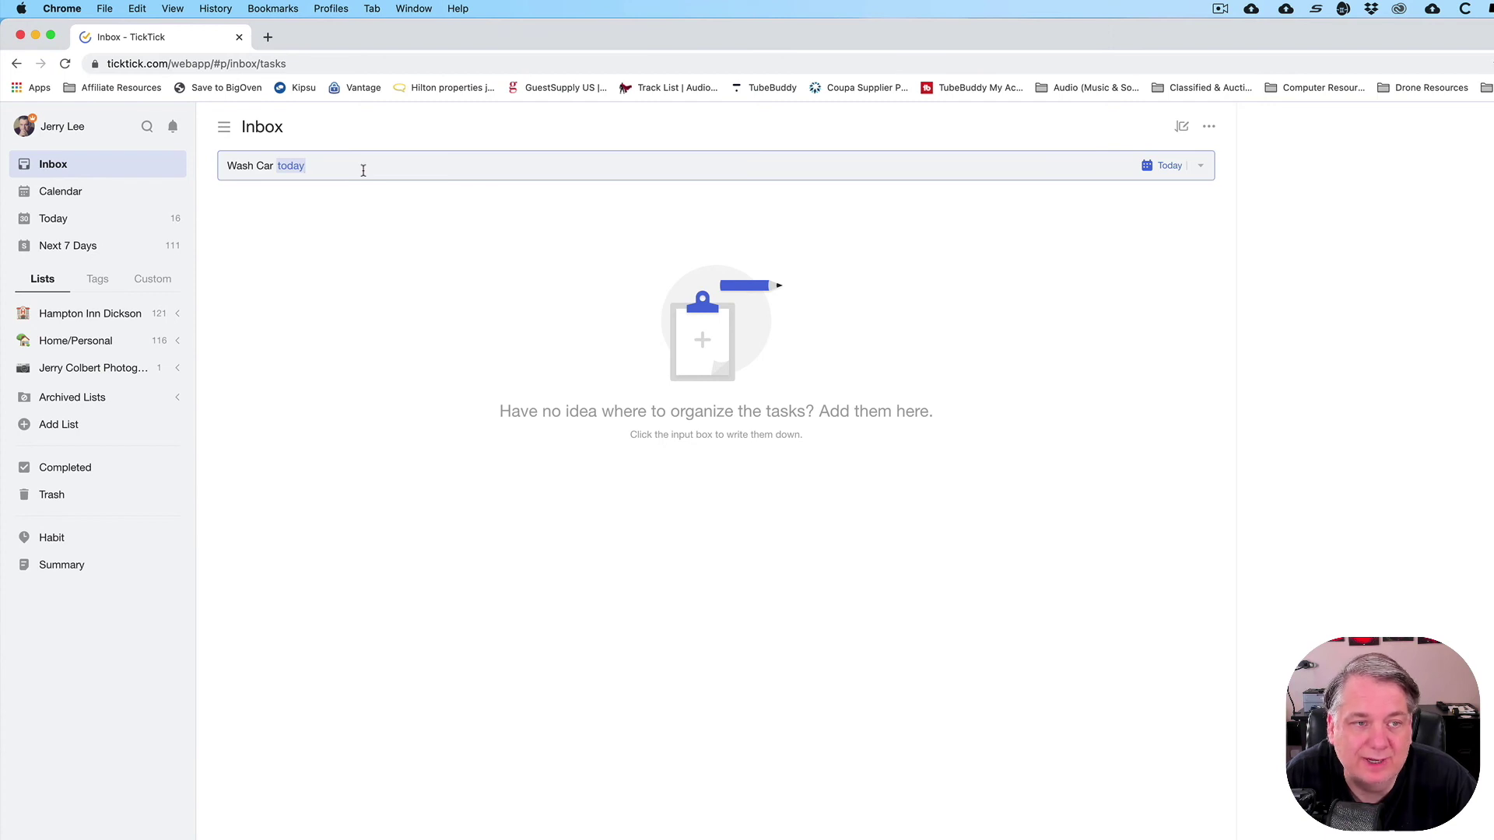
key(Return)
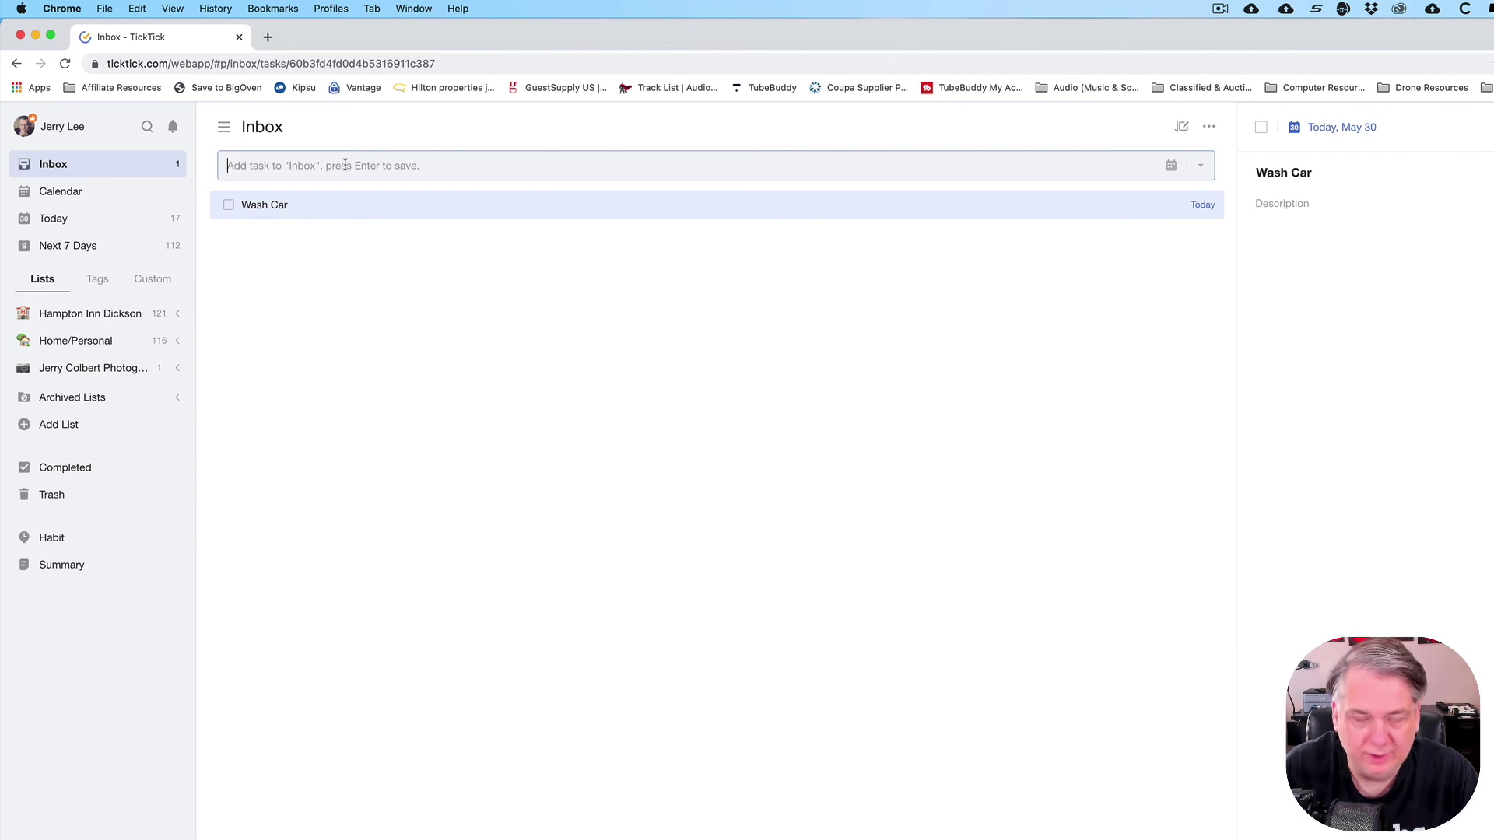
Delete the Wash Car task from the Inbox.
right_click(344, 211)
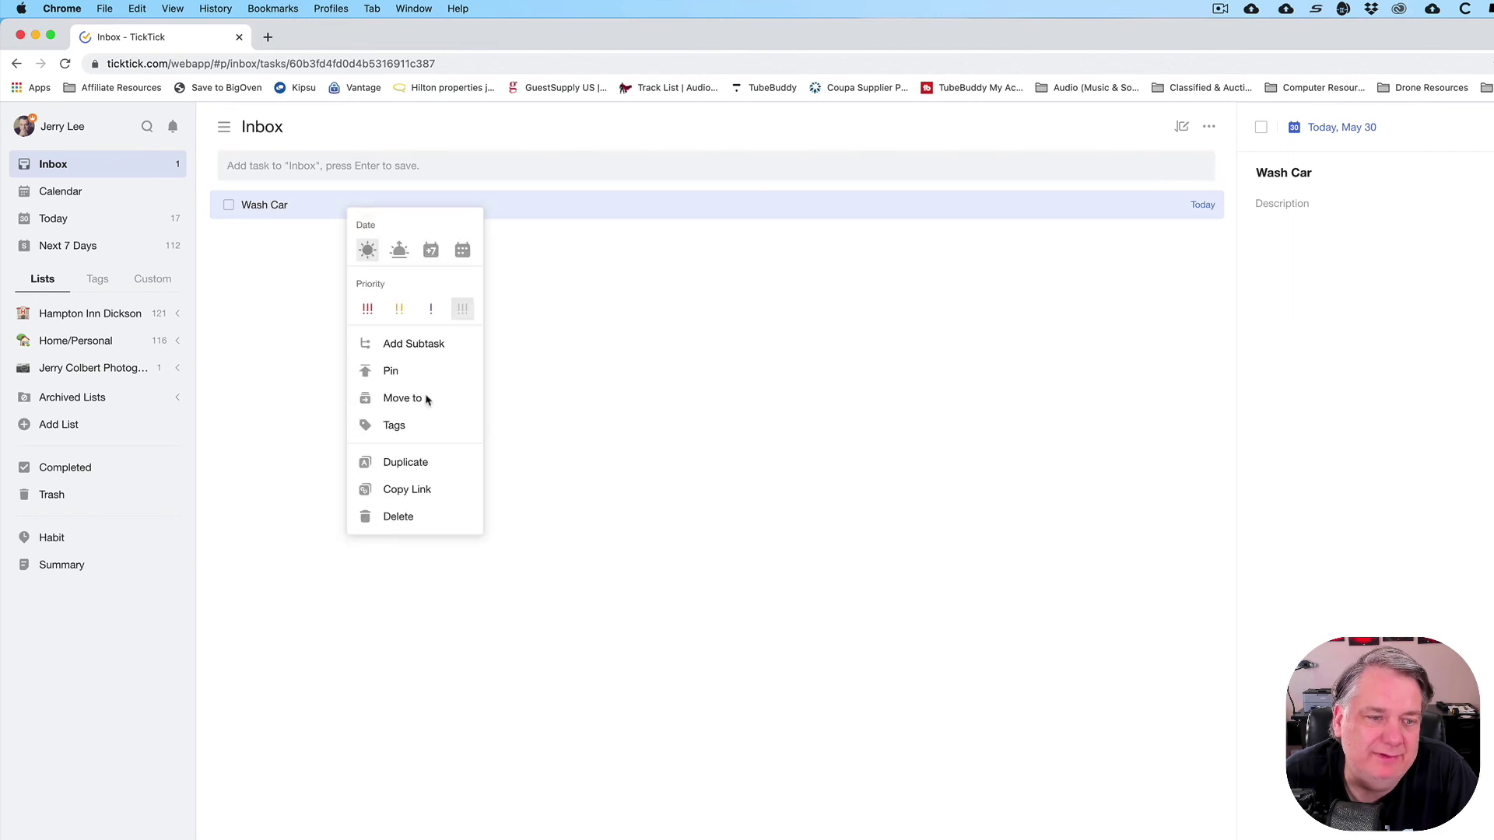
click(426, 522)
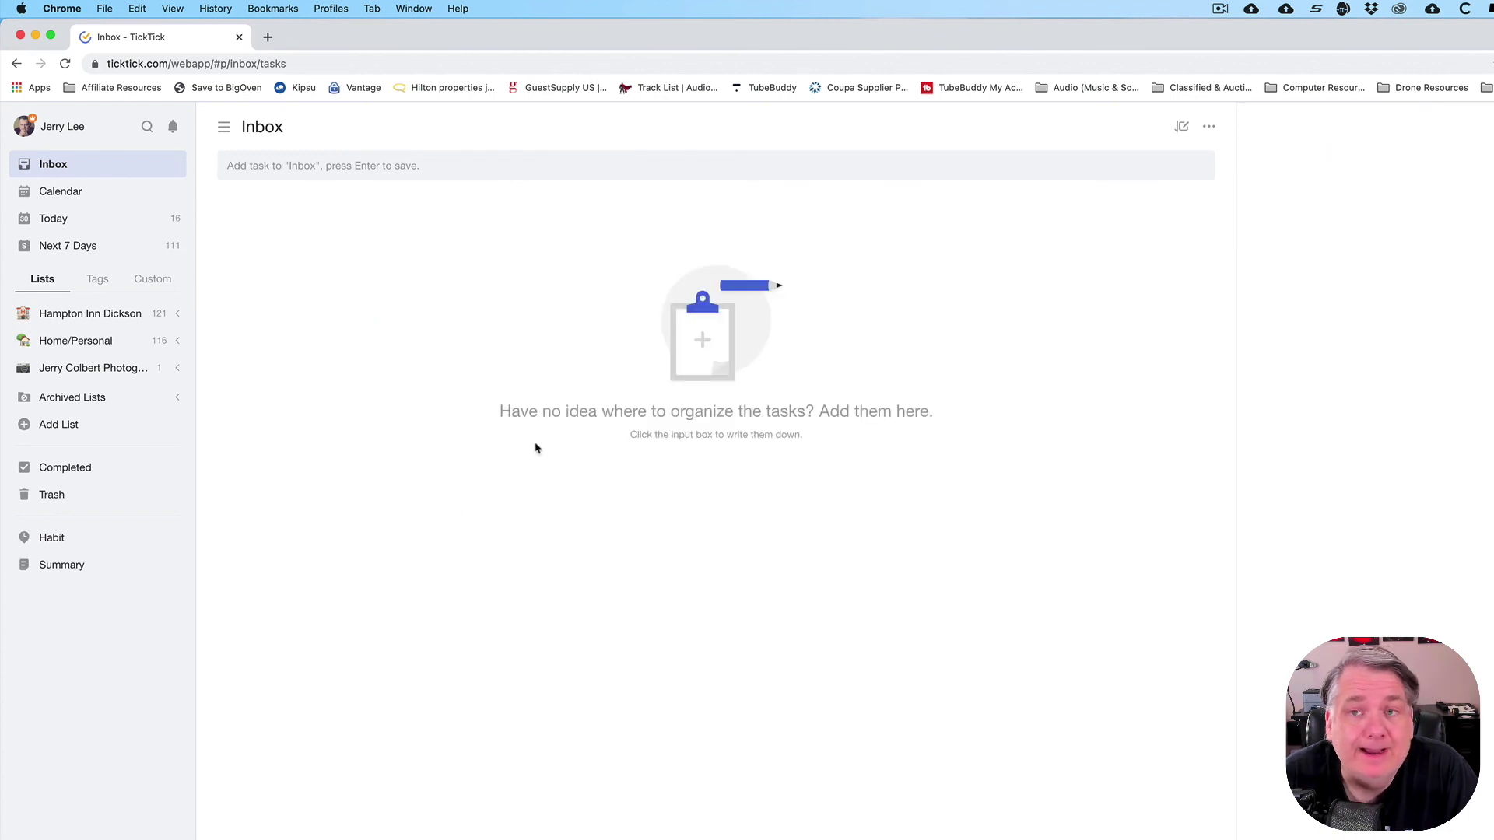